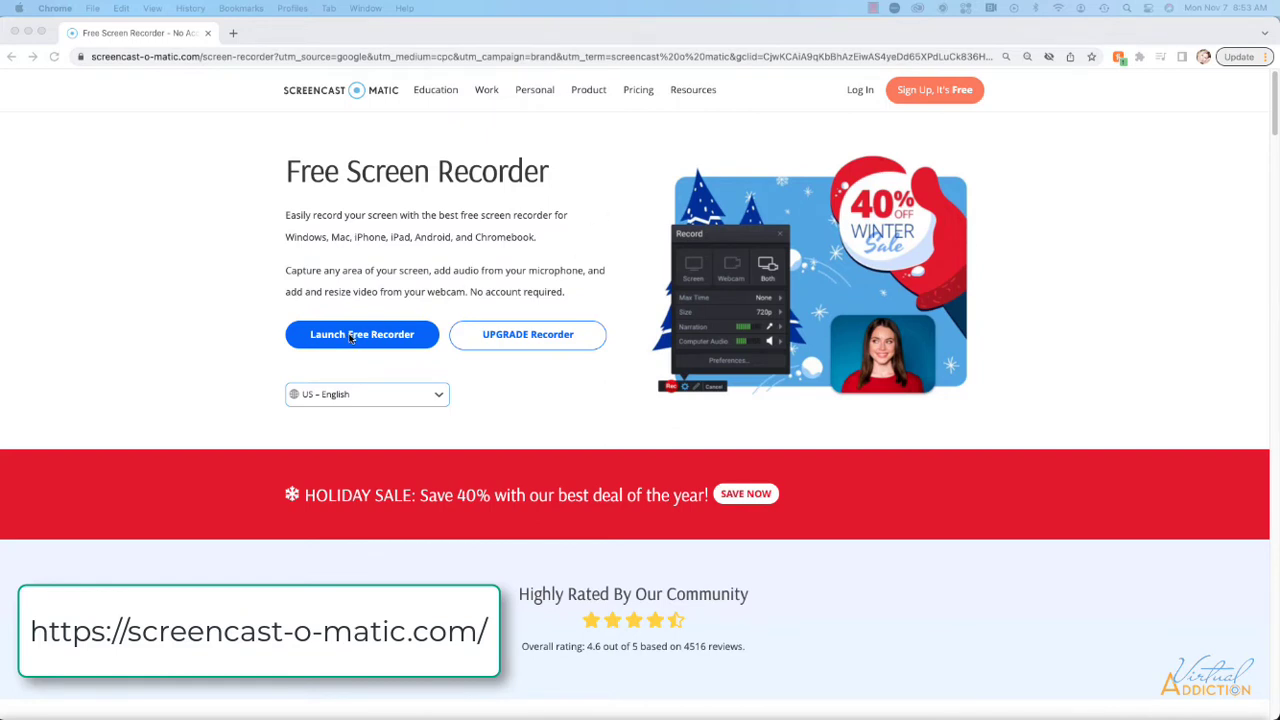
Download the free Screencast-O-Matic recorder app installer and open the downloaded disk image.
{"action": "left_click", "coordinate": [352, 336]}
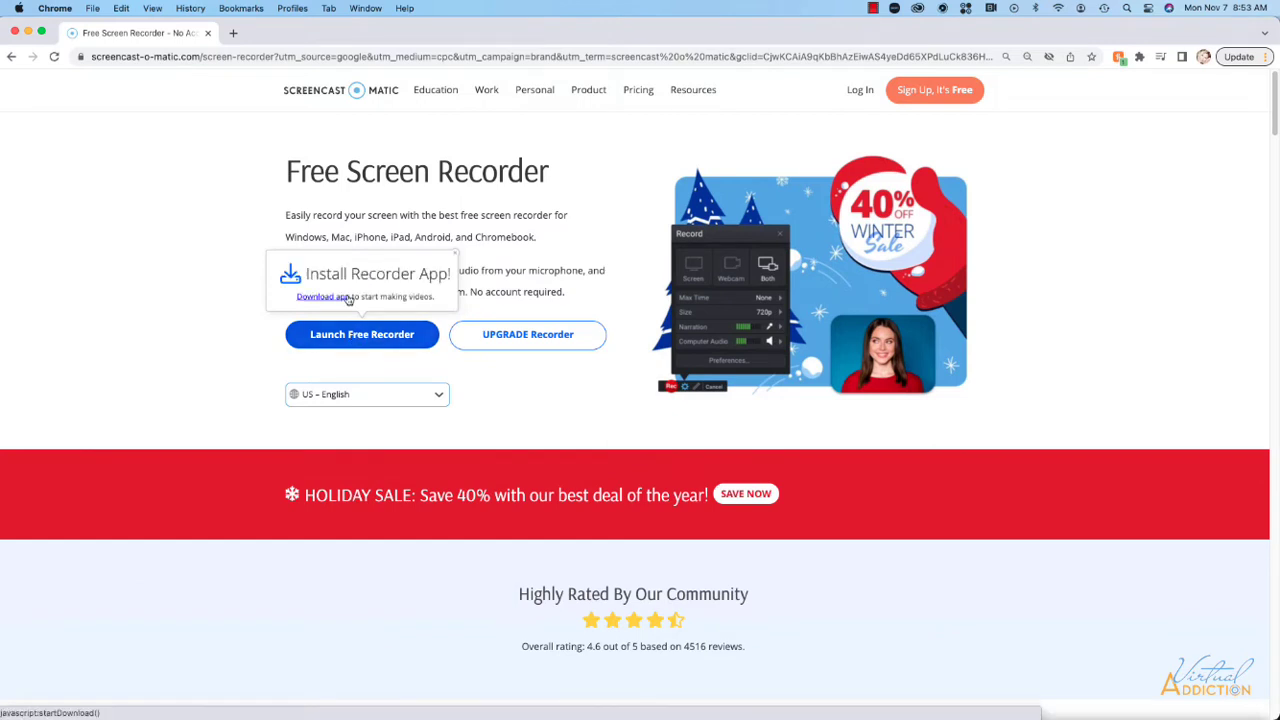
{"action": "left_click", "coordinate": [339, 297]}
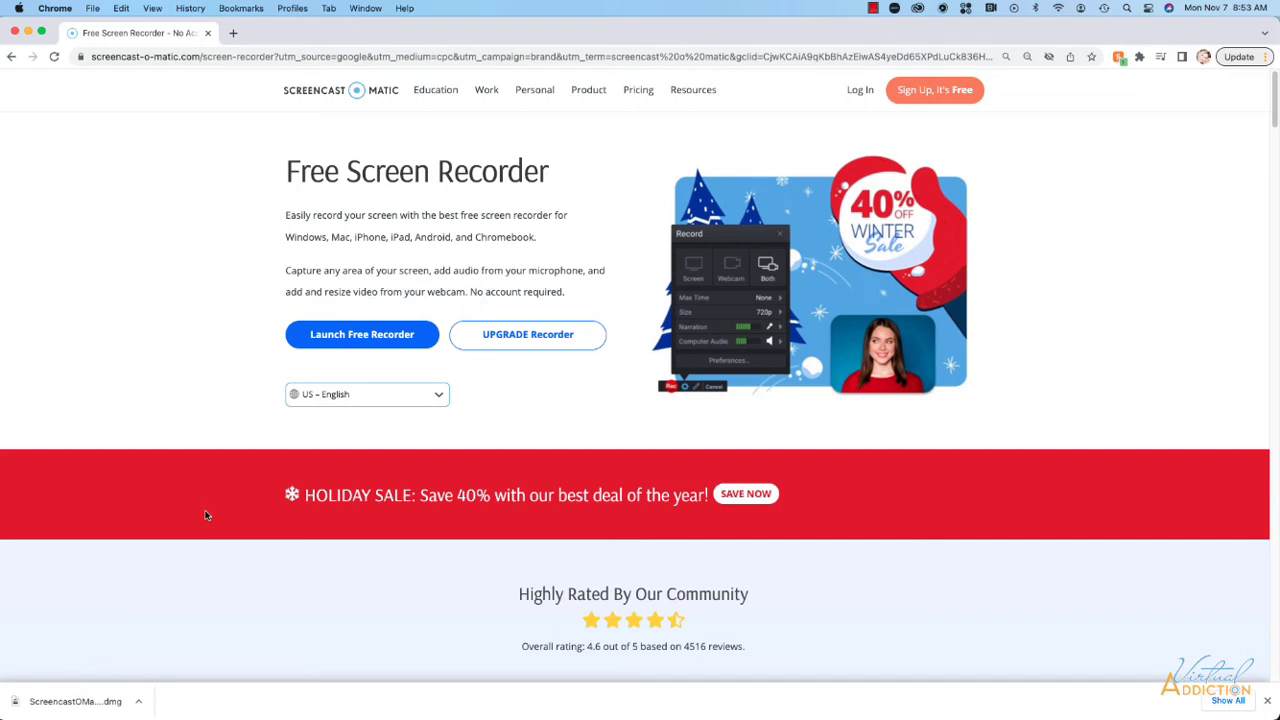
{"action": "left_click", "coordinate": [132, 702]}
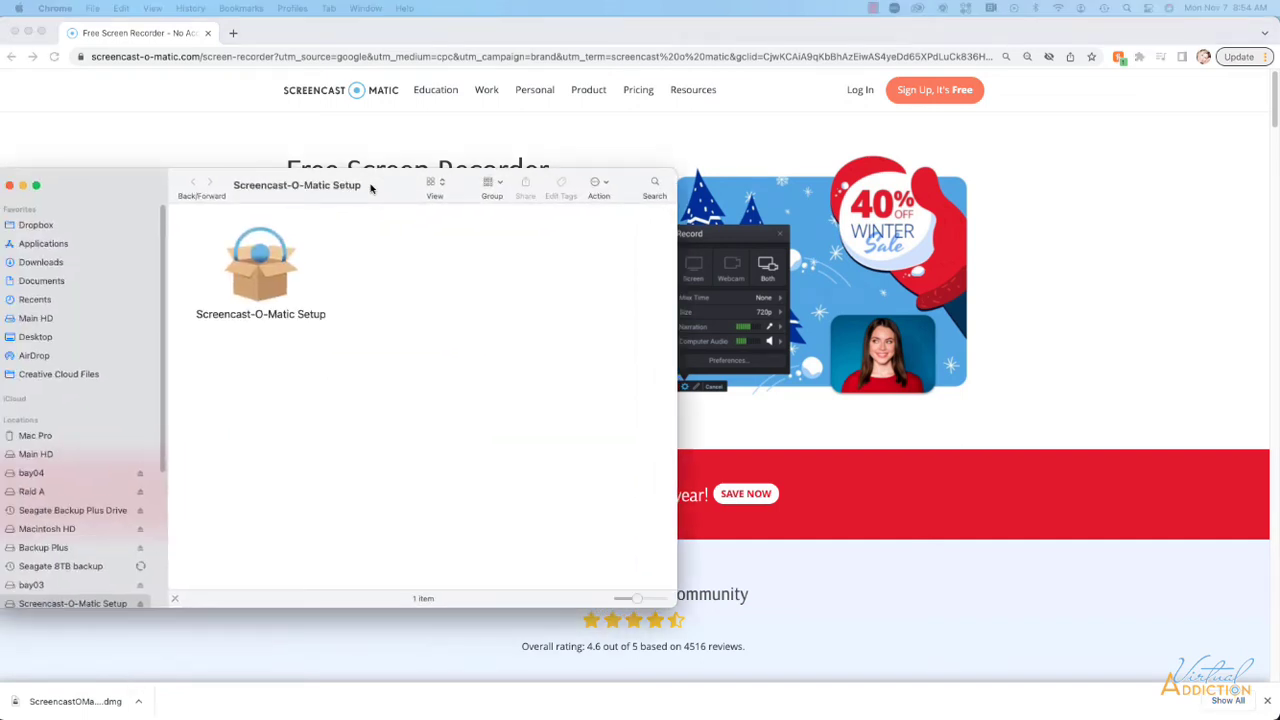
Run Screencast-O-Matic Setup, allow it to open, and acknowledge the ready message.
{"action": "left_click", "coordinate": [293, 284]}
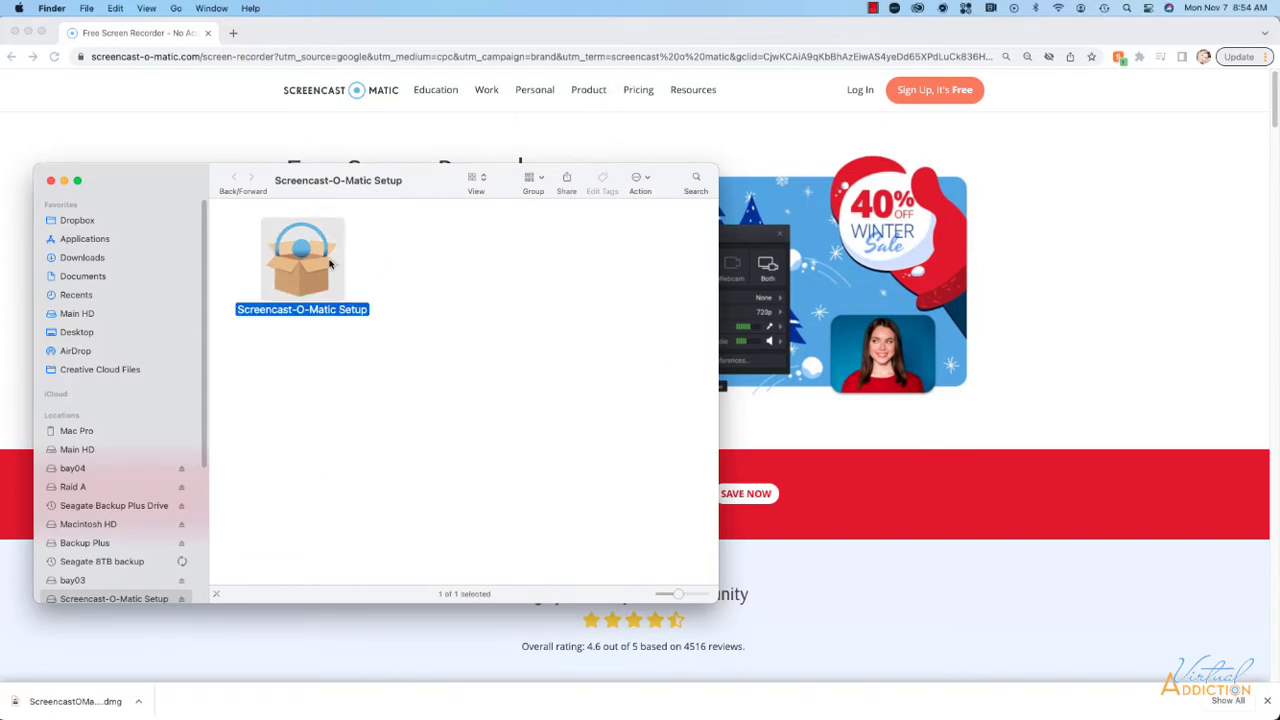
{"action": "double_click", "coordinate": [304, 274]}
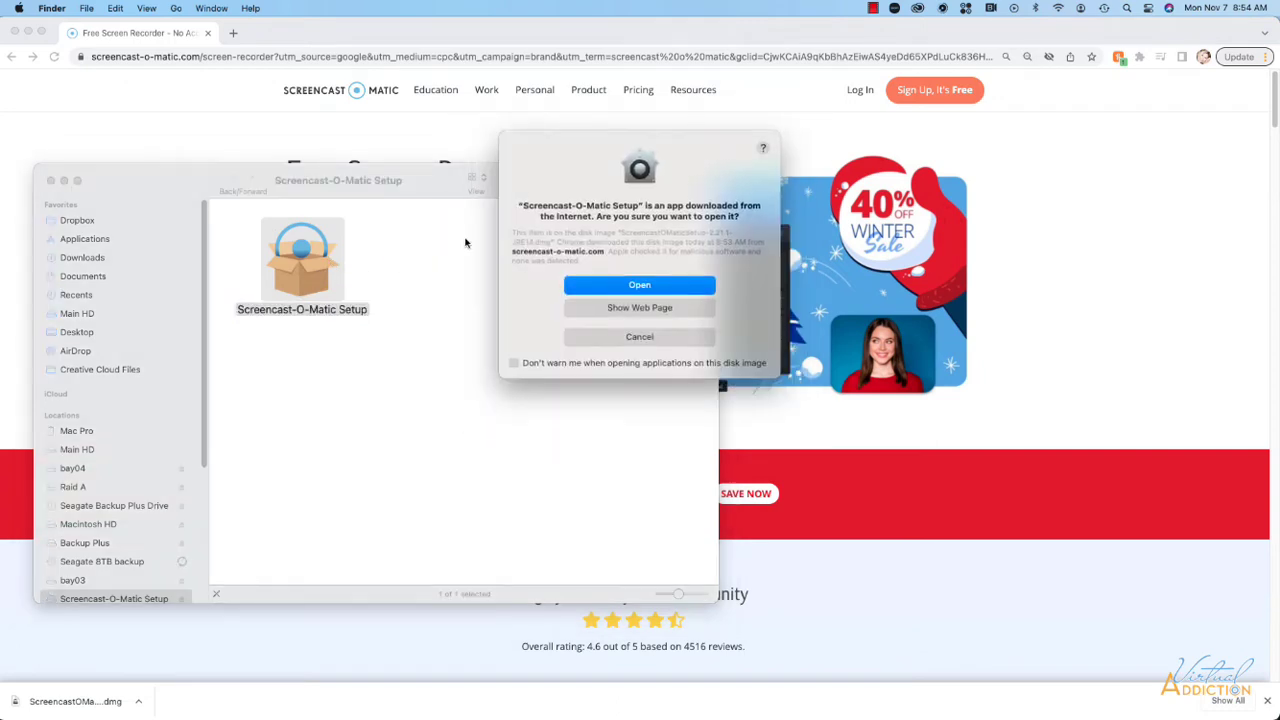
{"action": "left_click", "coordinate": [639, 285]}
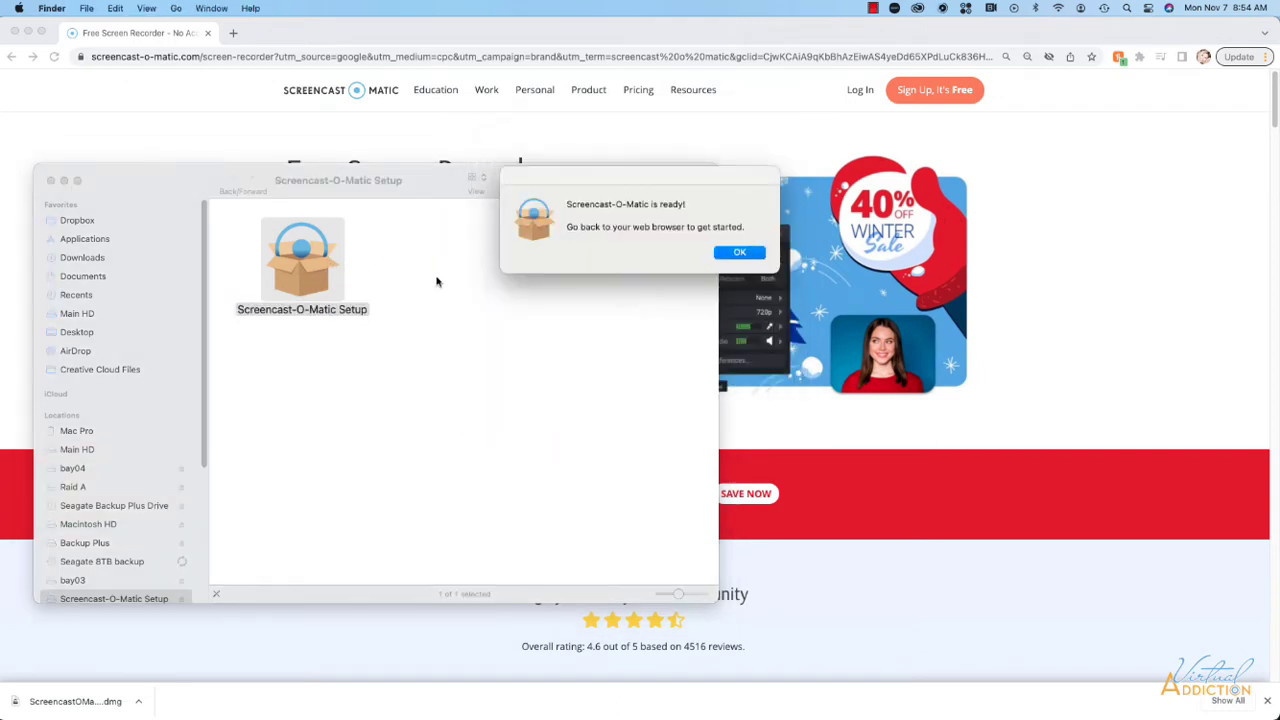
{"action": "left_click", "coordinate": [434, 280]}
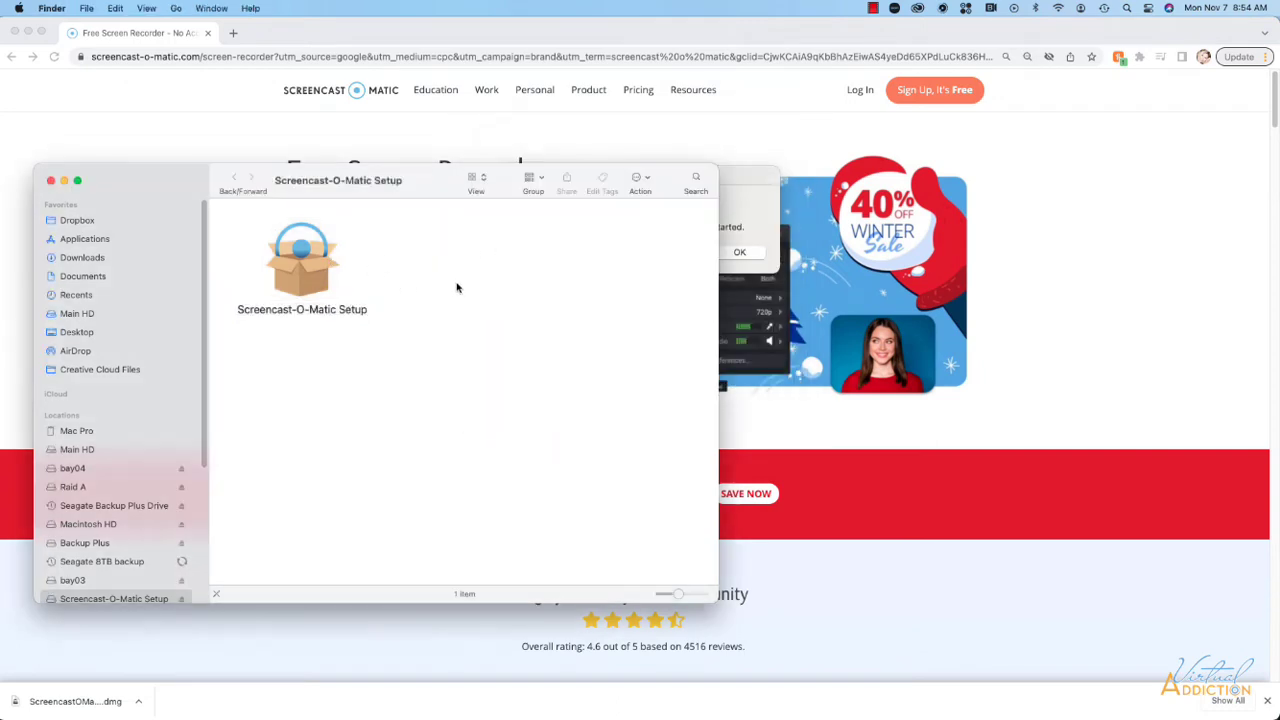
{"action": "left_click", "coordinate": [736, 224]}
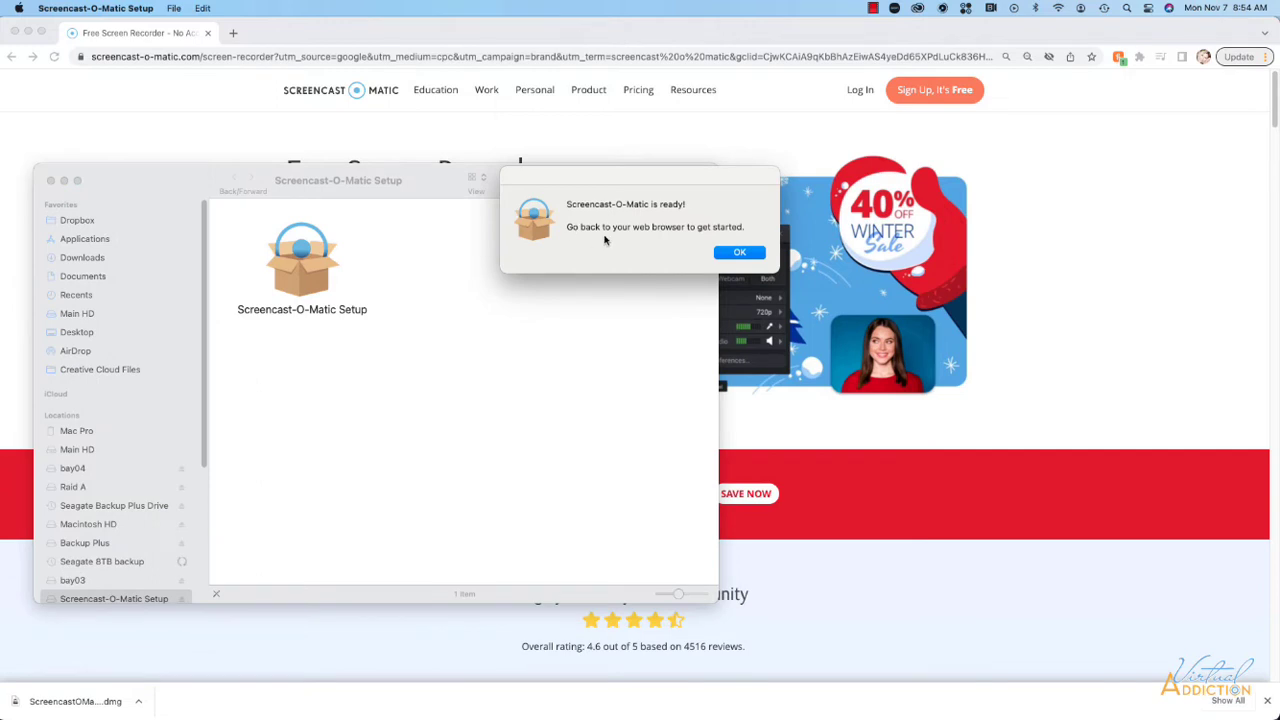
{"action": "left_click", "coordinate": [740, 251]}
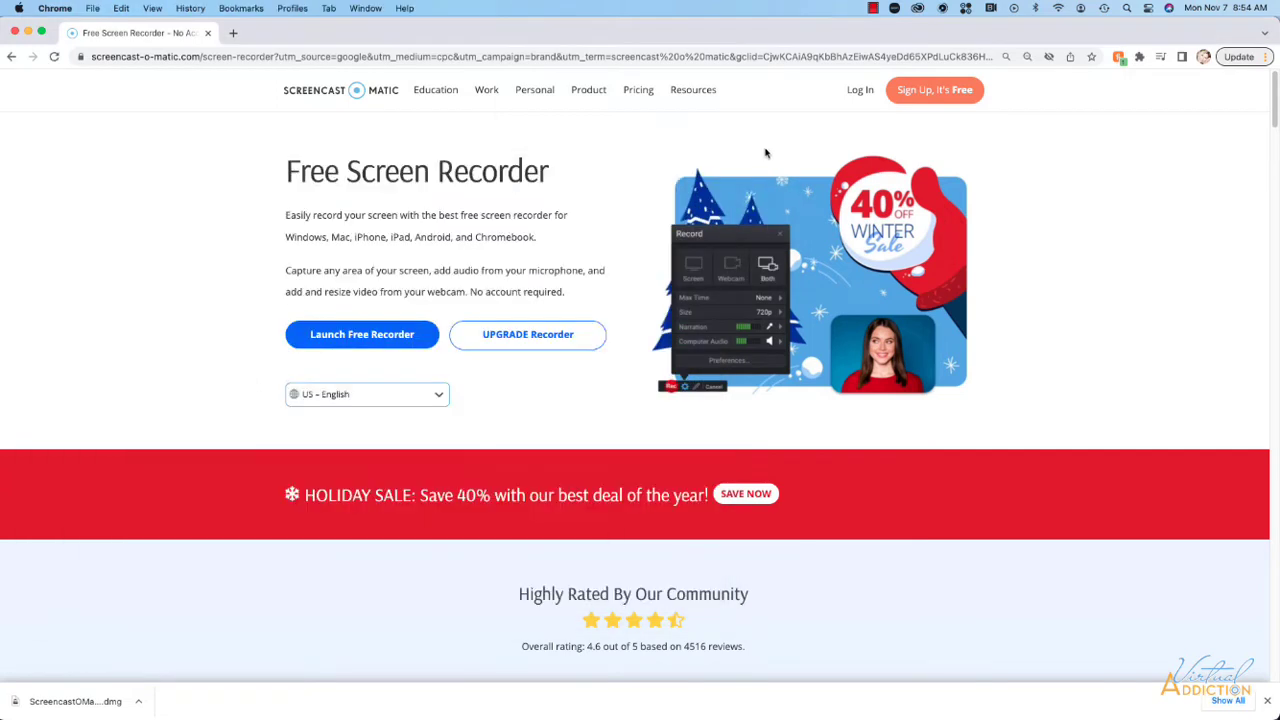
Launch the free recorder from the web page and allow the Screencast-O-Matic app to open.
{"action": "left_click", "coordinate": [368, 337]}
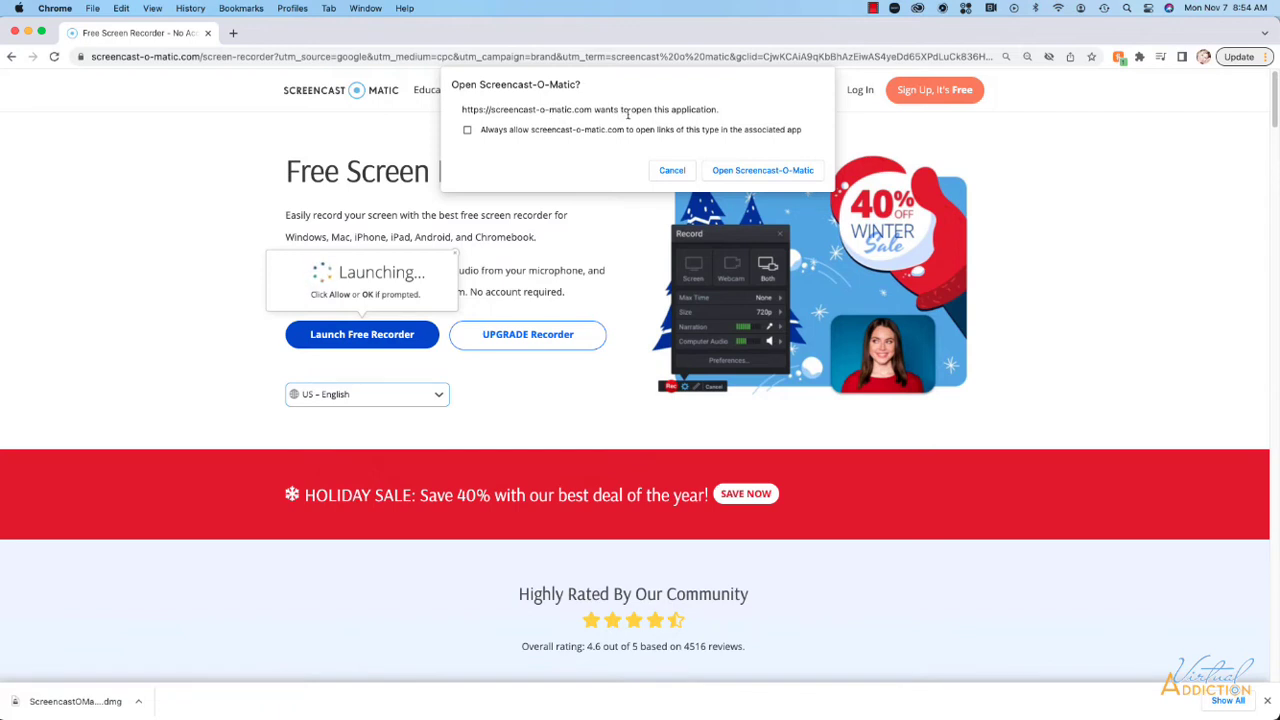
{"action": "left_click", "coordinate": [760, 174]}
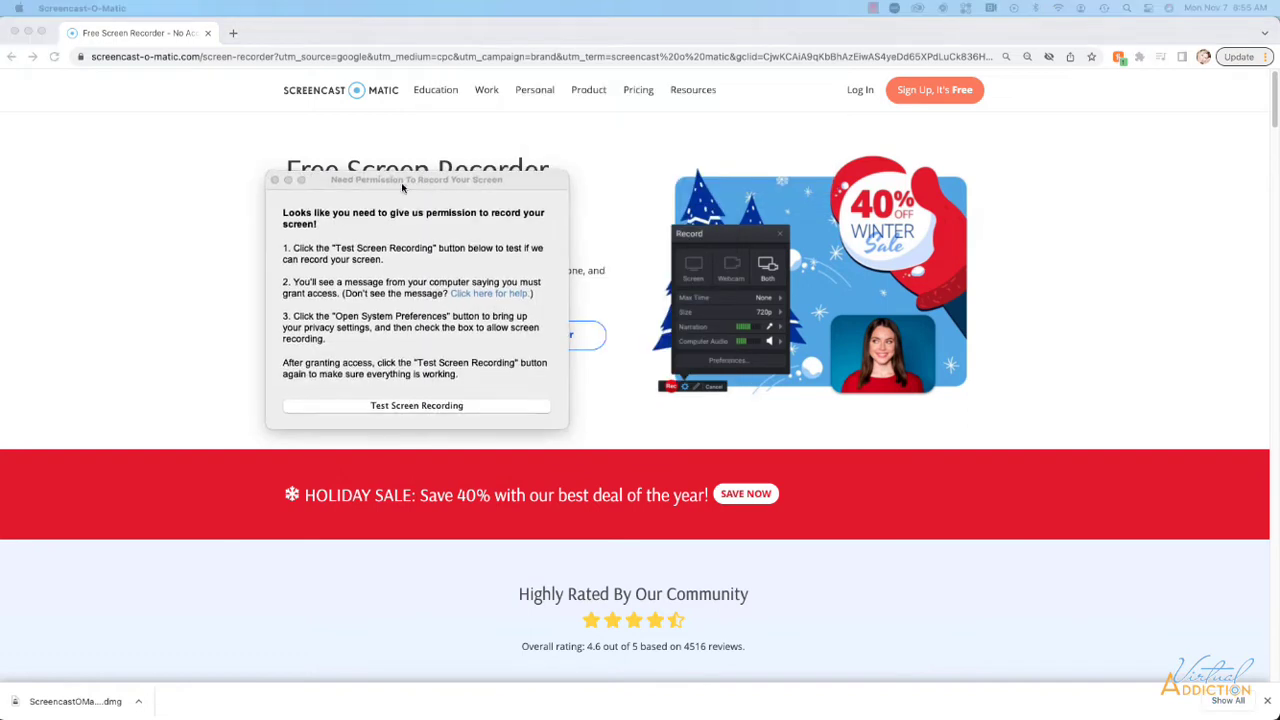
{"action": "left_click_drag", "start_coordinate": [404, 187], "coordinate": [220, 186]}
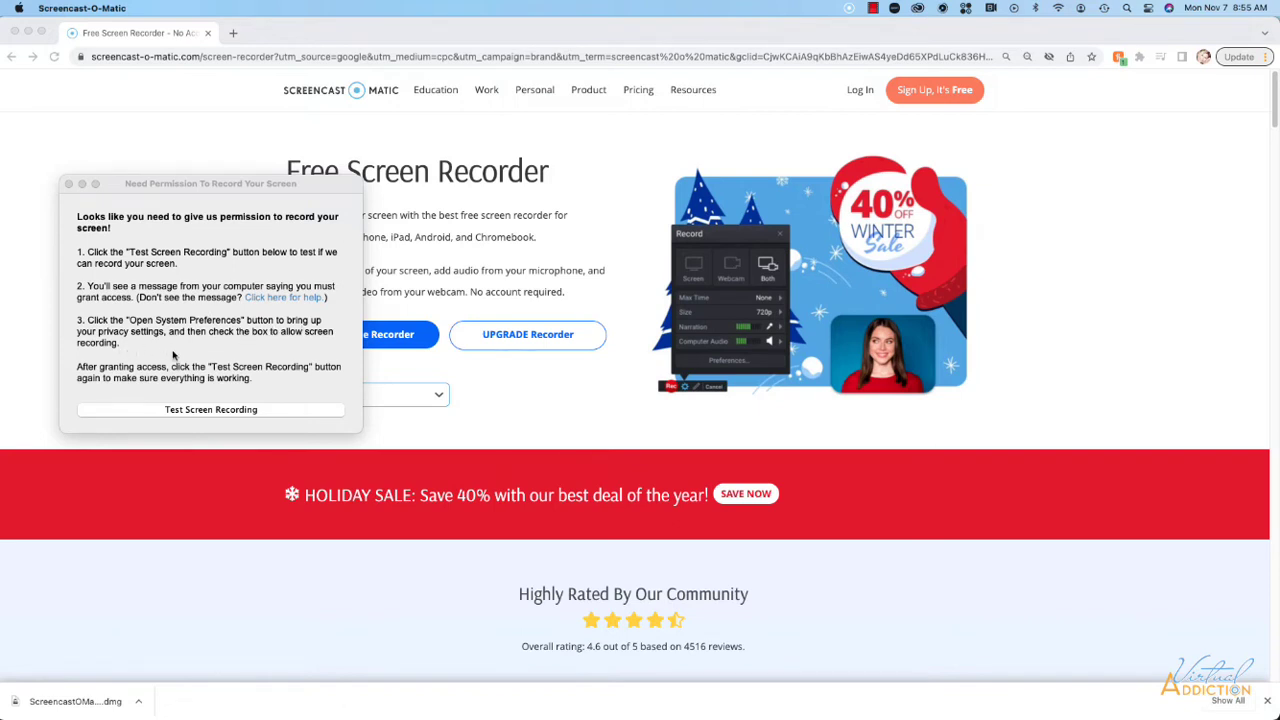
Grant Screencast-O-Matic screen recording permission in Security & Privacy and allow microphone access.
{"action": "left_click", "coordinate": [260, 409]}
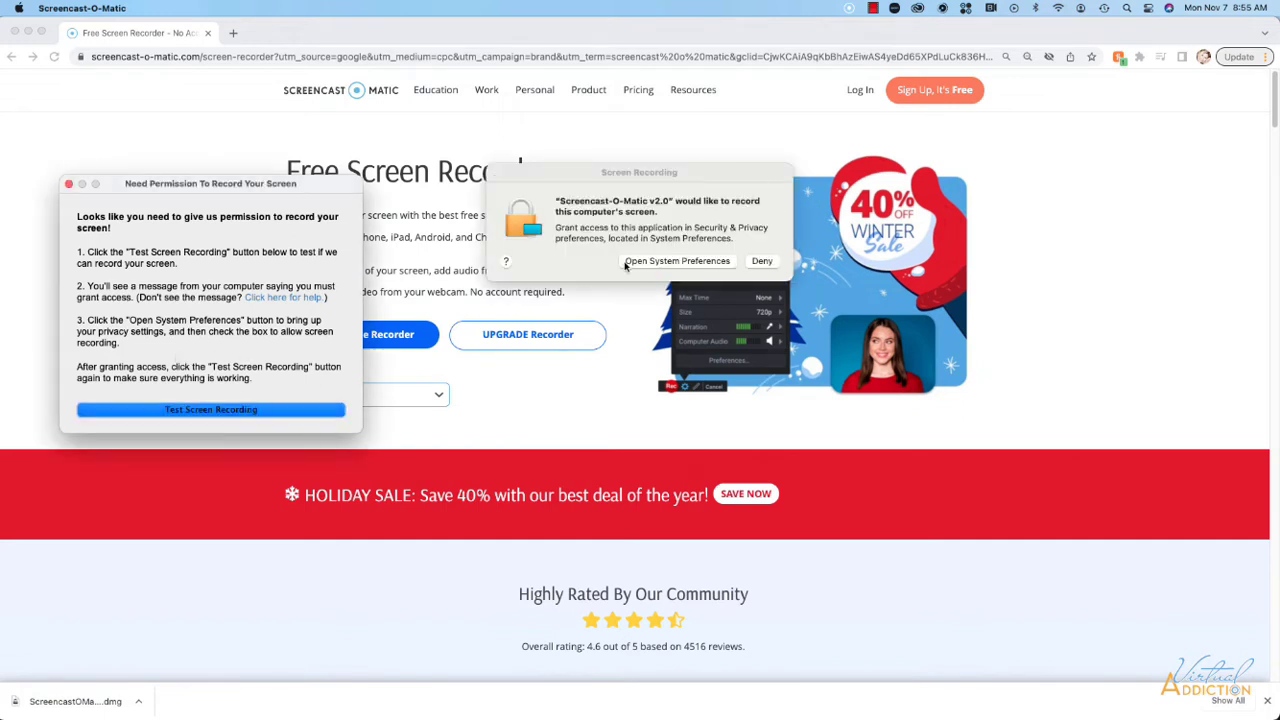
{"action": "left_click", "coordinate": [648, 262]}
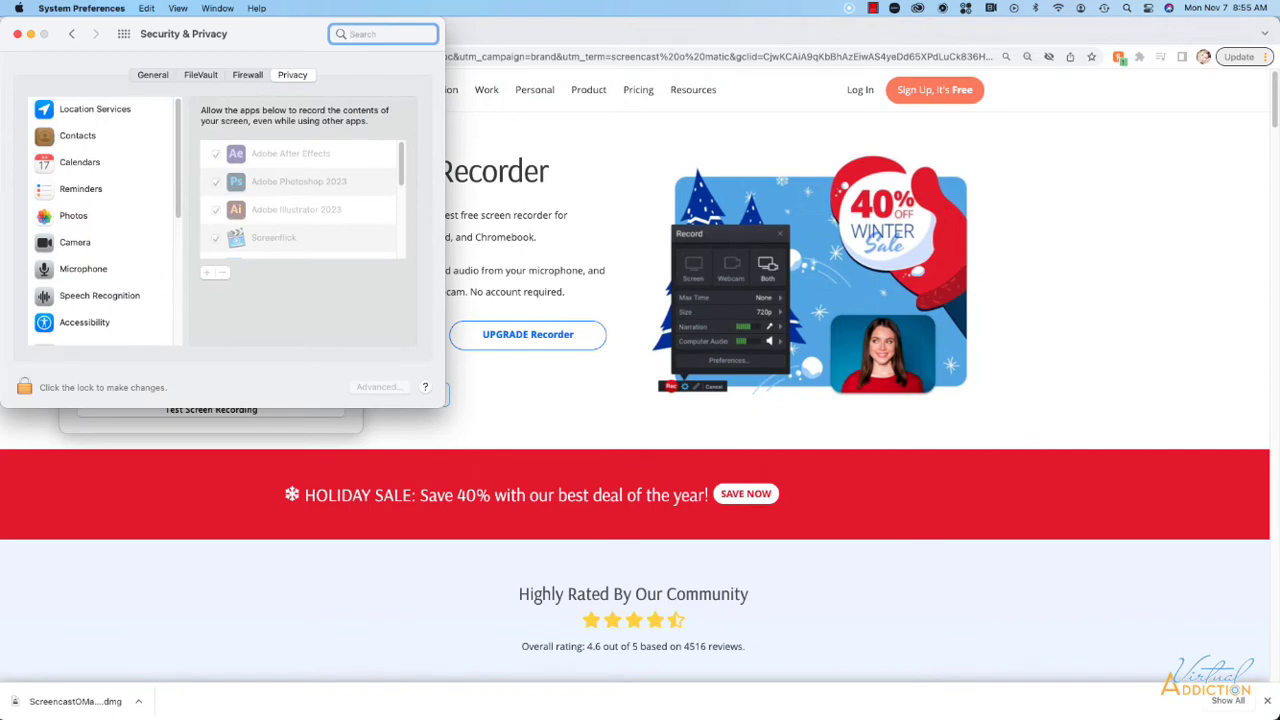
{"action": "left_click", "coordinate": [27, 388]}
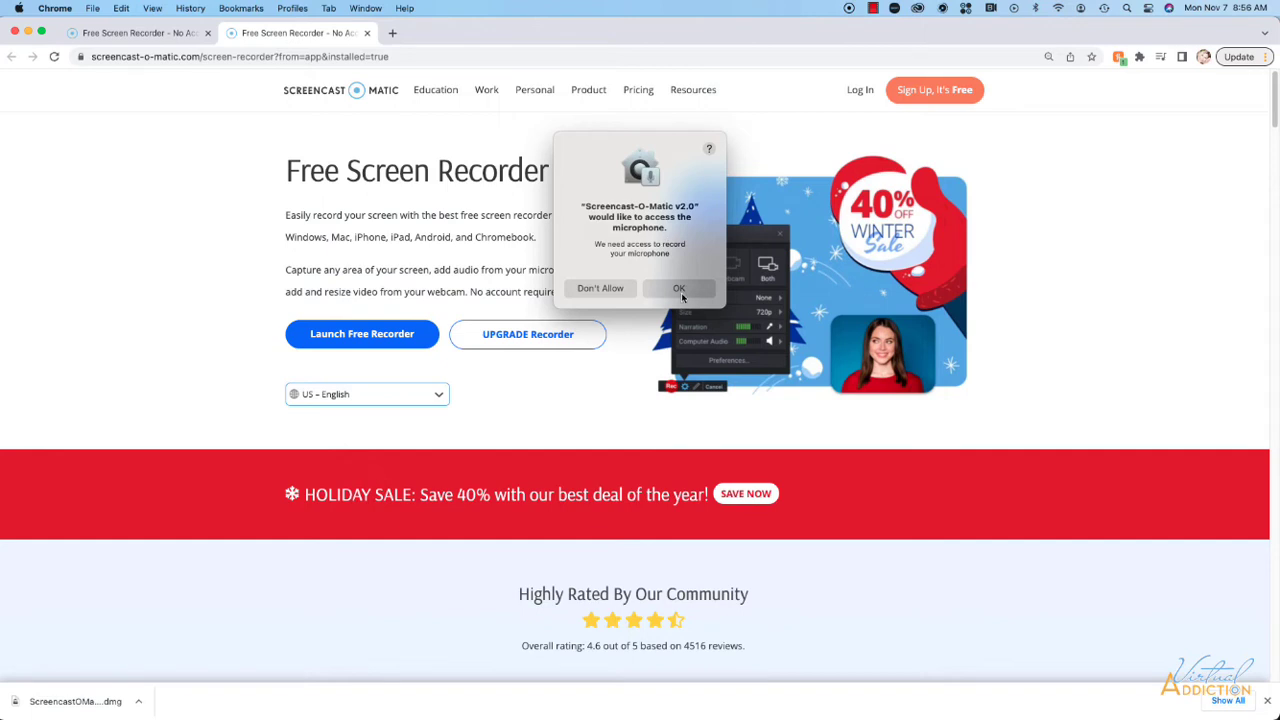
{"action": "left_click", "coordinate": [683, 295]}
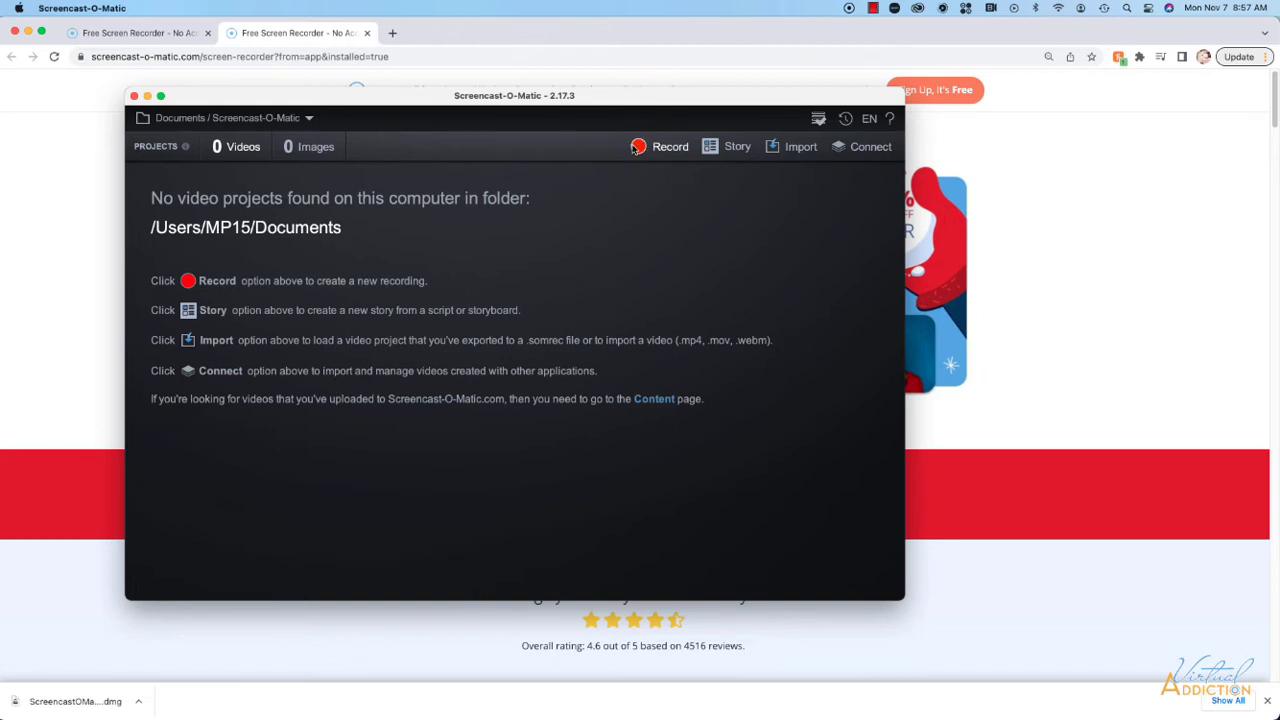
Start a new recording and enlarge the capture area to the full screen, 1916 x 1050.
{"action": "left_click", "coordinate": [663, 146]}
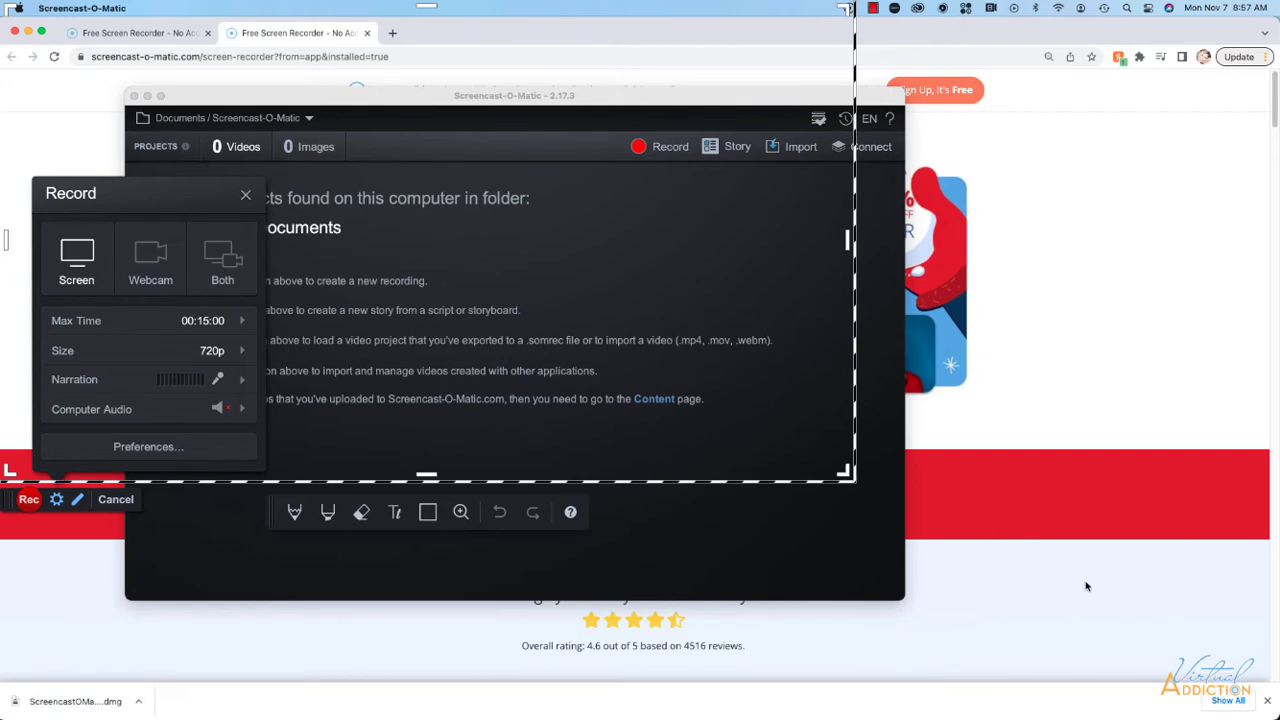
{"action": "mouse_move", "coordinate": [849, 478]}
{"action": "left_mouse_down"}
{"action": "mouse_move", "coordinate": [1088, 584]}
{"action": "mouse_move", "coordinate": [1056, 511]}
{"action": "mouse_move", "coordinate": [1097, 573]}
{"action": "mouse_move", "coordinate": [1268, 678]}
{"action": "left_mouse_up"}
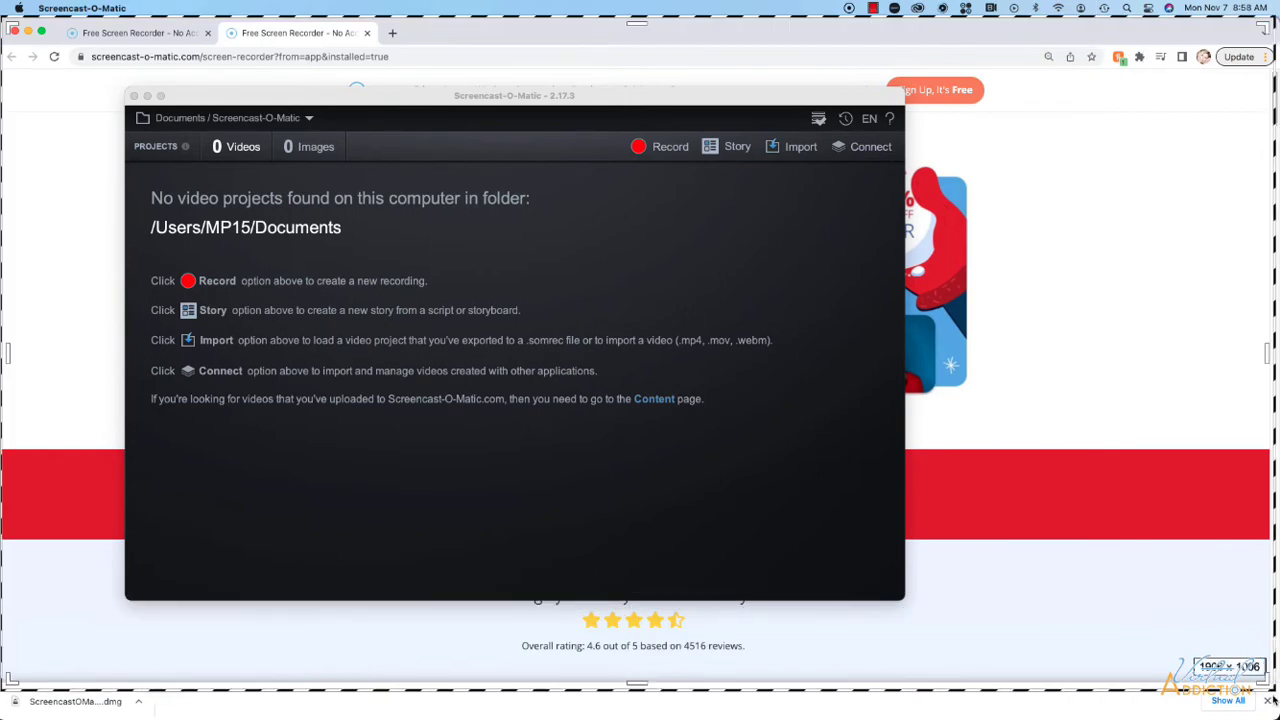
{"action": "left_click_drag", "start_coordinate": [1273, 702], "coordinate": [1277, 718]}
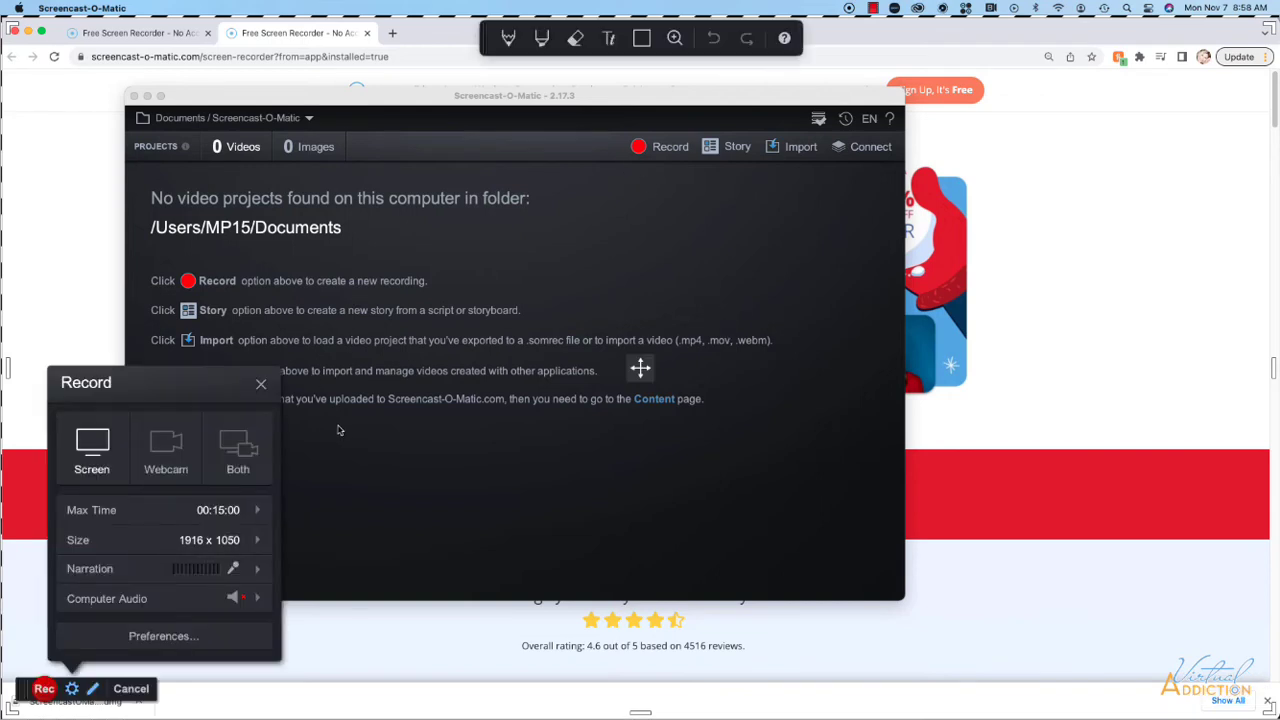
Set the narration microphone to USBPre2 and keep the recording mode on Screen only.
{"action": "left_click", "coordinate": [257, 571]}
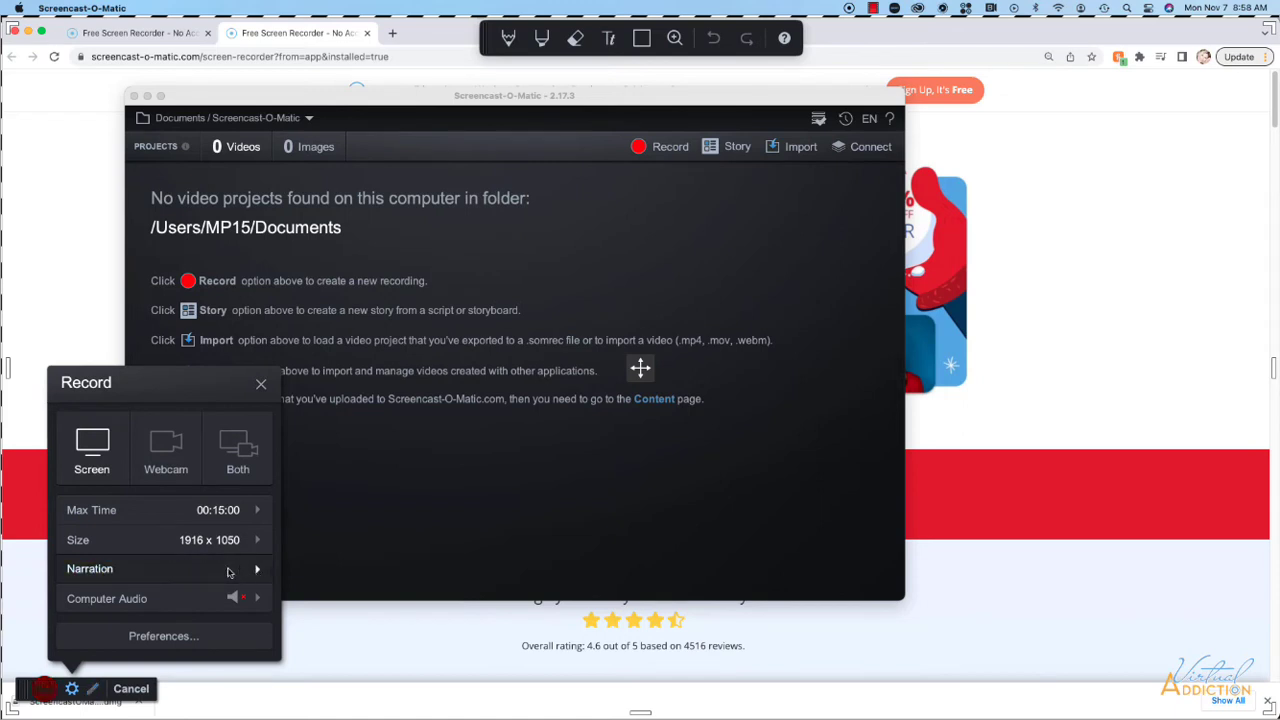
{"action": "left_click", "coordinate": [262, 572]}
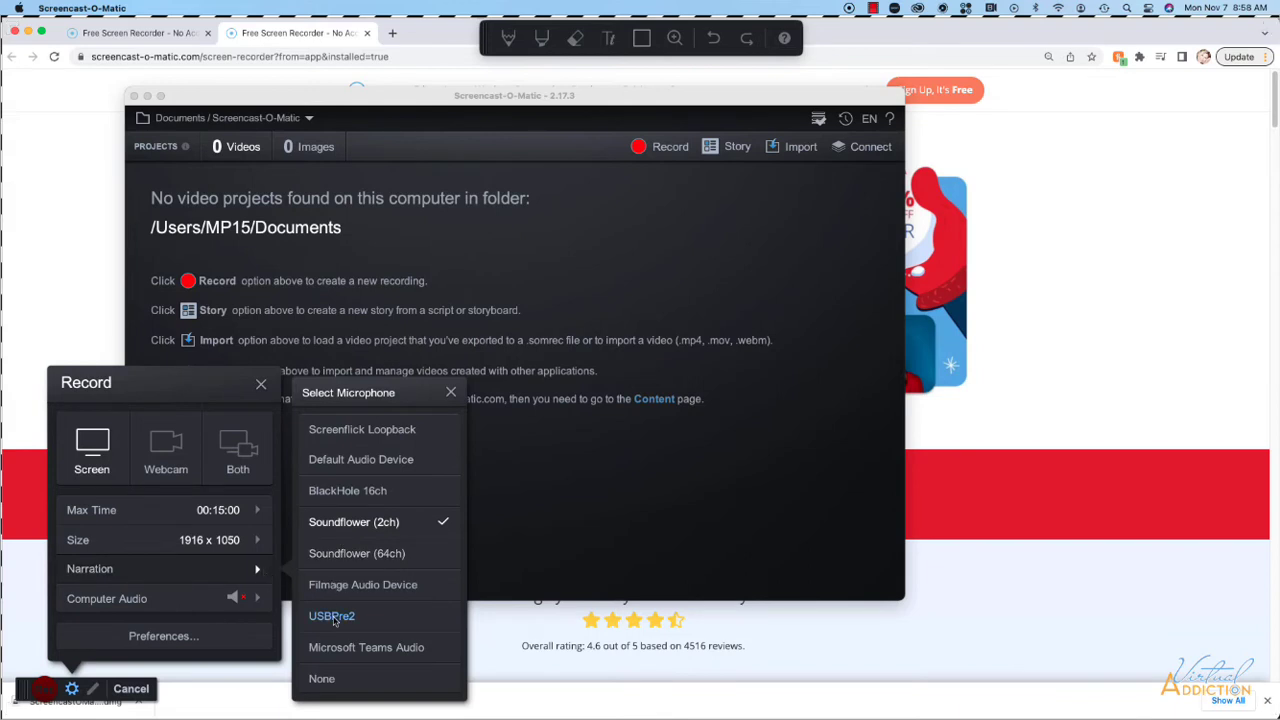
{"action": "left_click", "coordinate": [298, 612]}
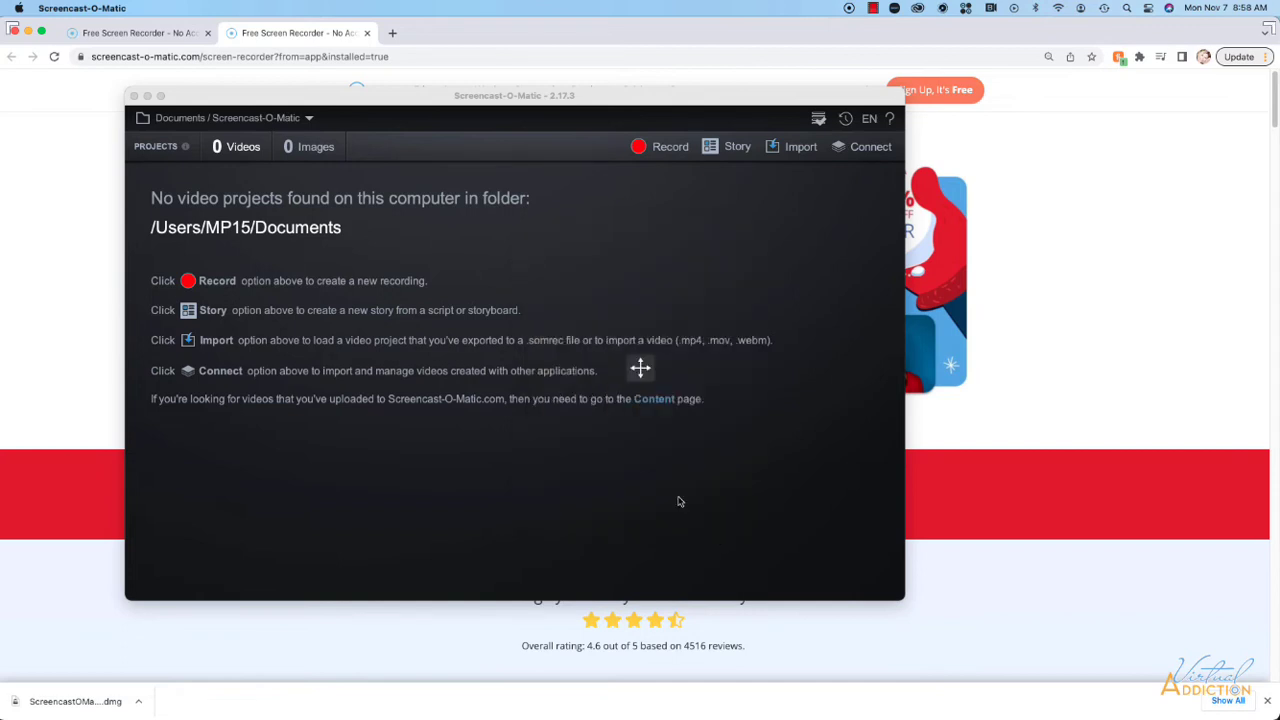
{"action": "left_click", "coordinate": [100, 457]}
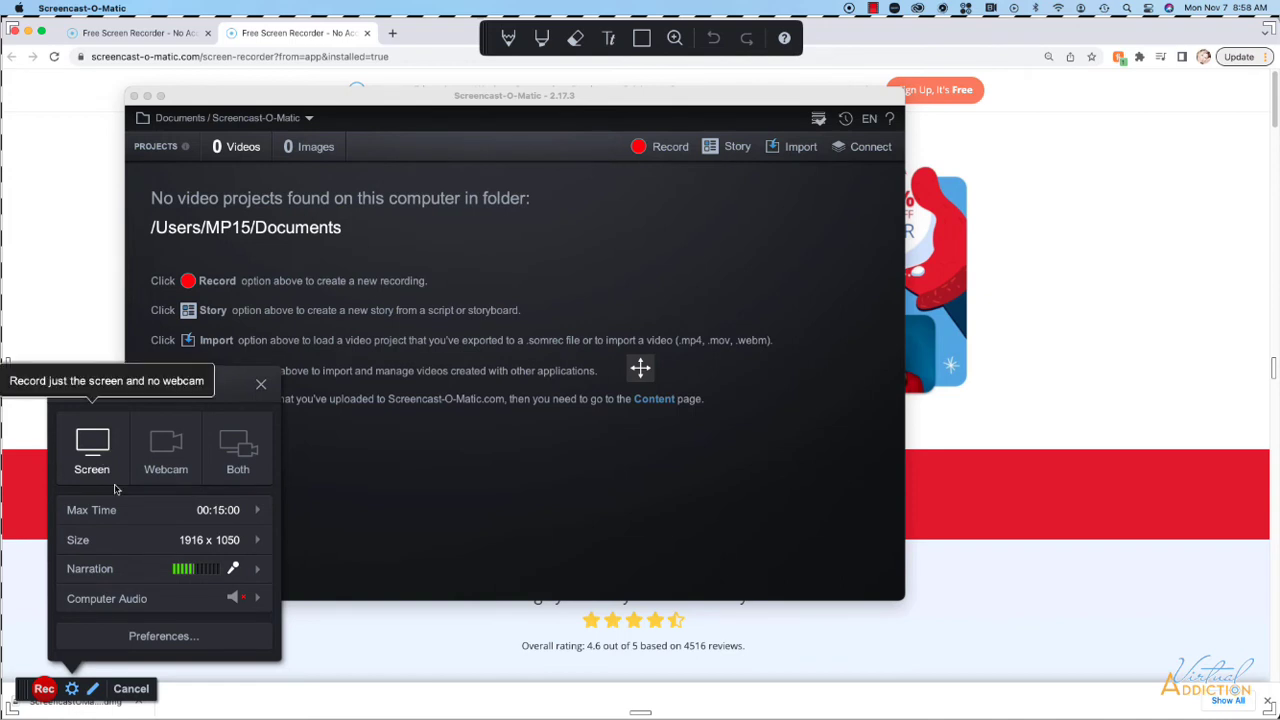
{"action": "mouse_move", "coordinate": [212, 516]}
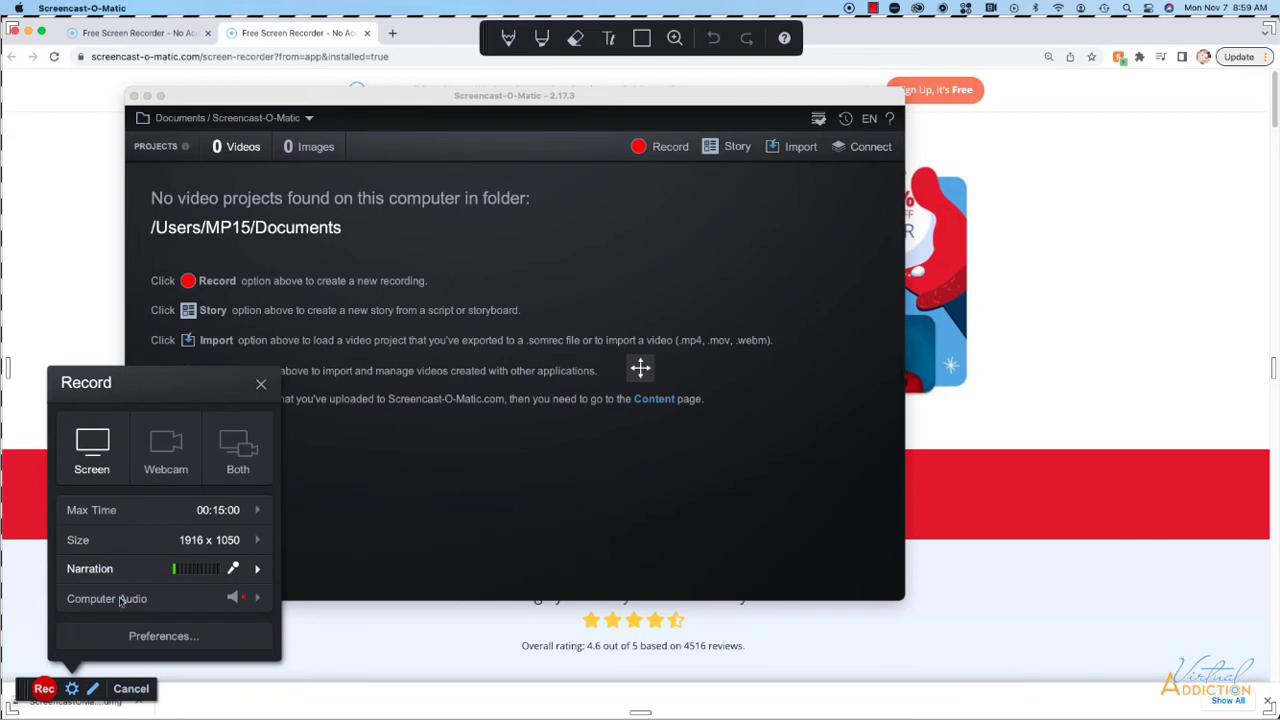
Record the screen while switching to After Effects and playing the part1 composition preview.
{"action": "left_click", "coordinate": [44, 689]}
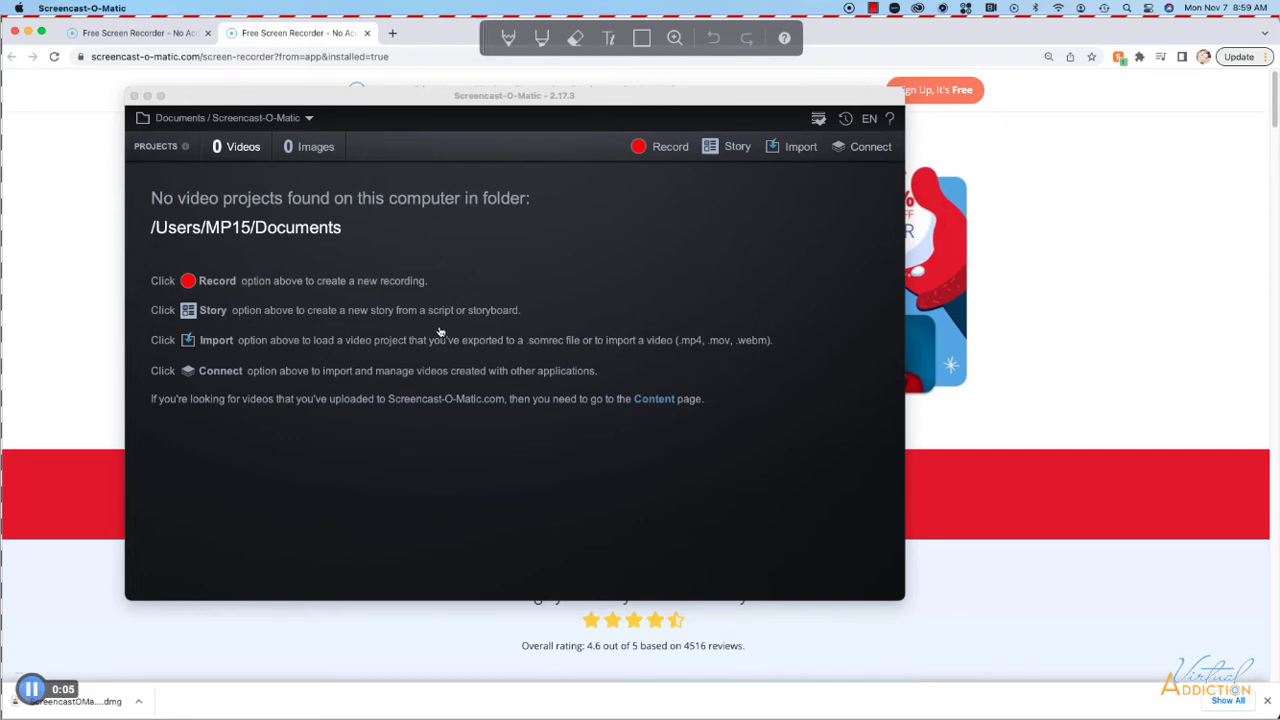
{"action": "key", "text": "super+Tab"}
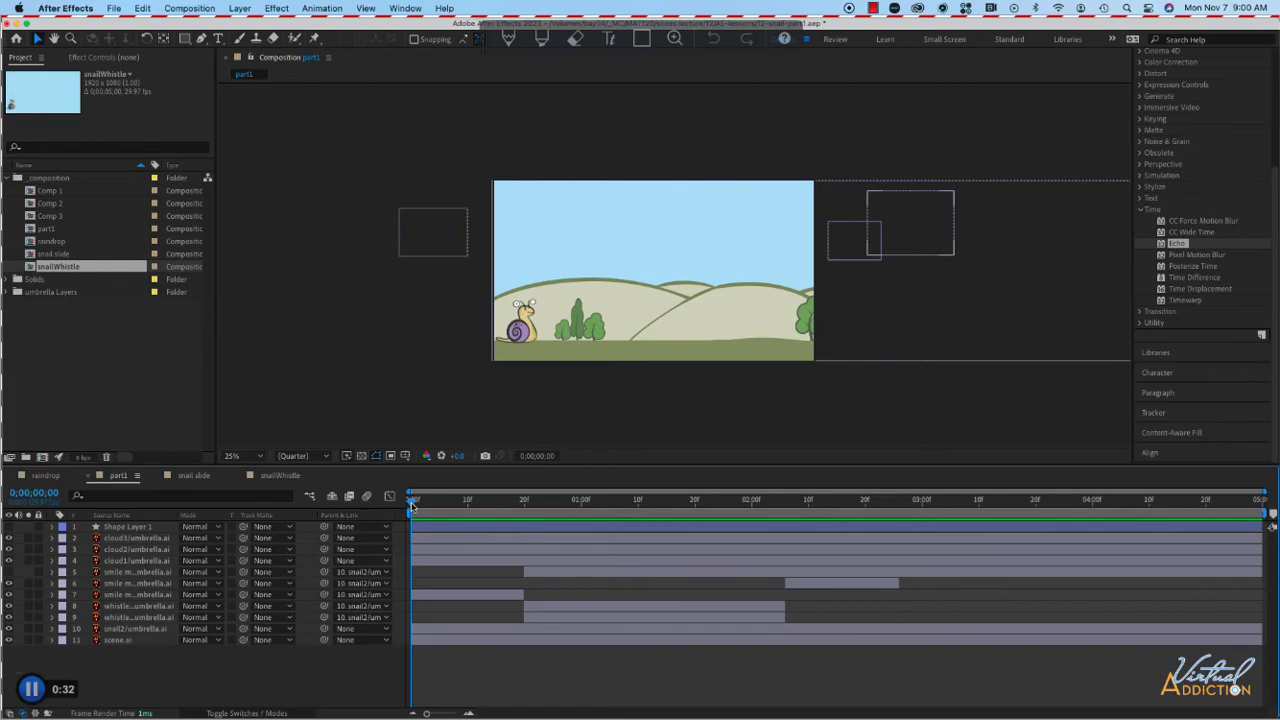
{"action": "key", "text": "space"}
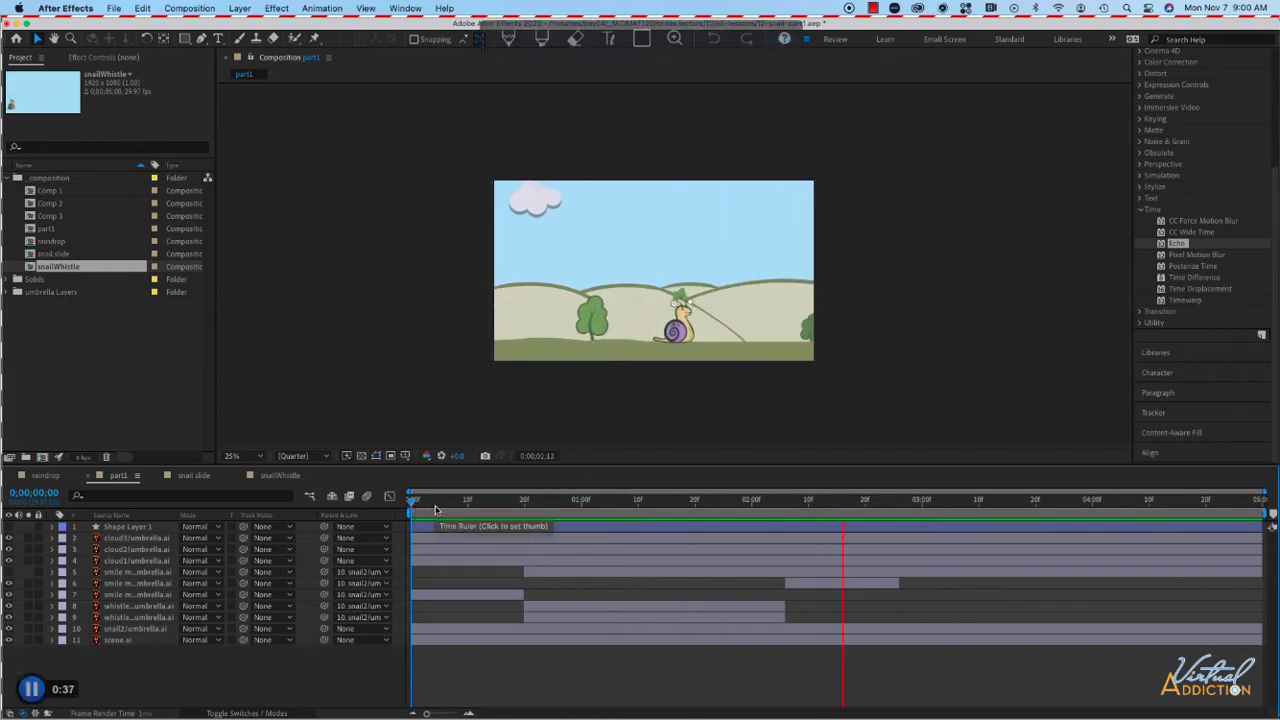
{"action": "key", "text": "space"}
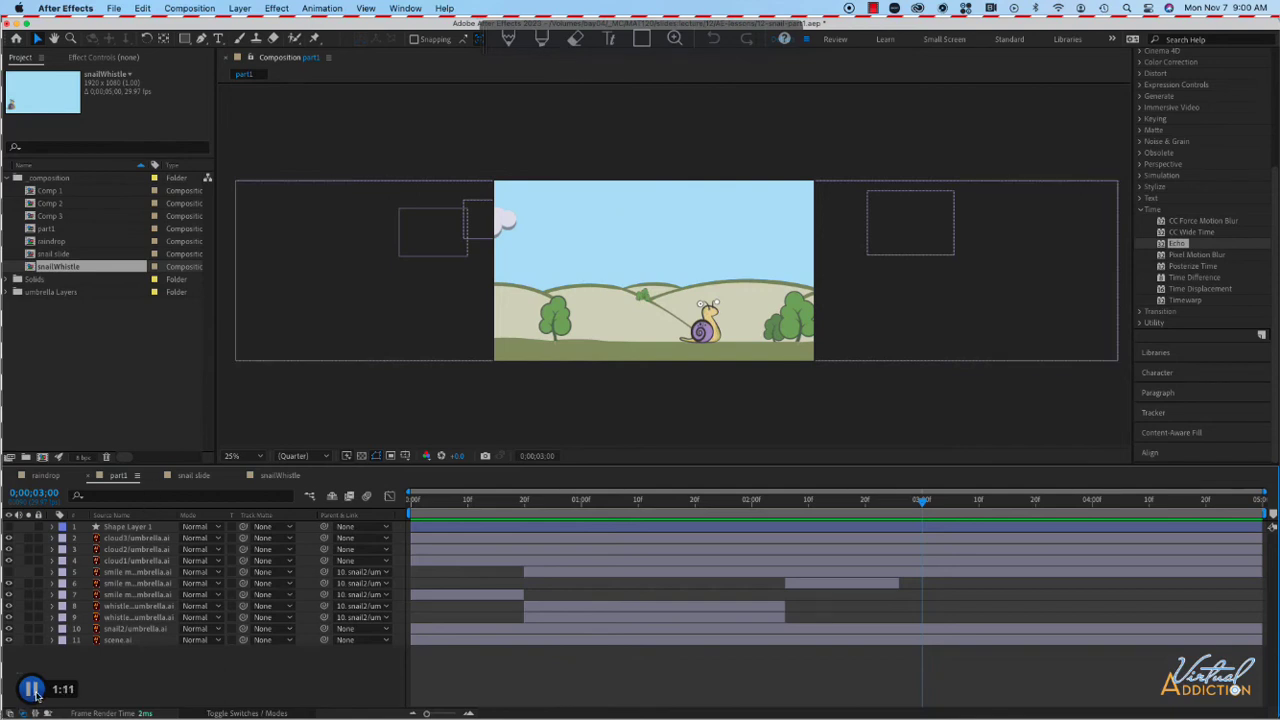
Stop the recording, finish it, and choose to save or upload it.
{"action": "left_click", "coordinate": [32, 690]}
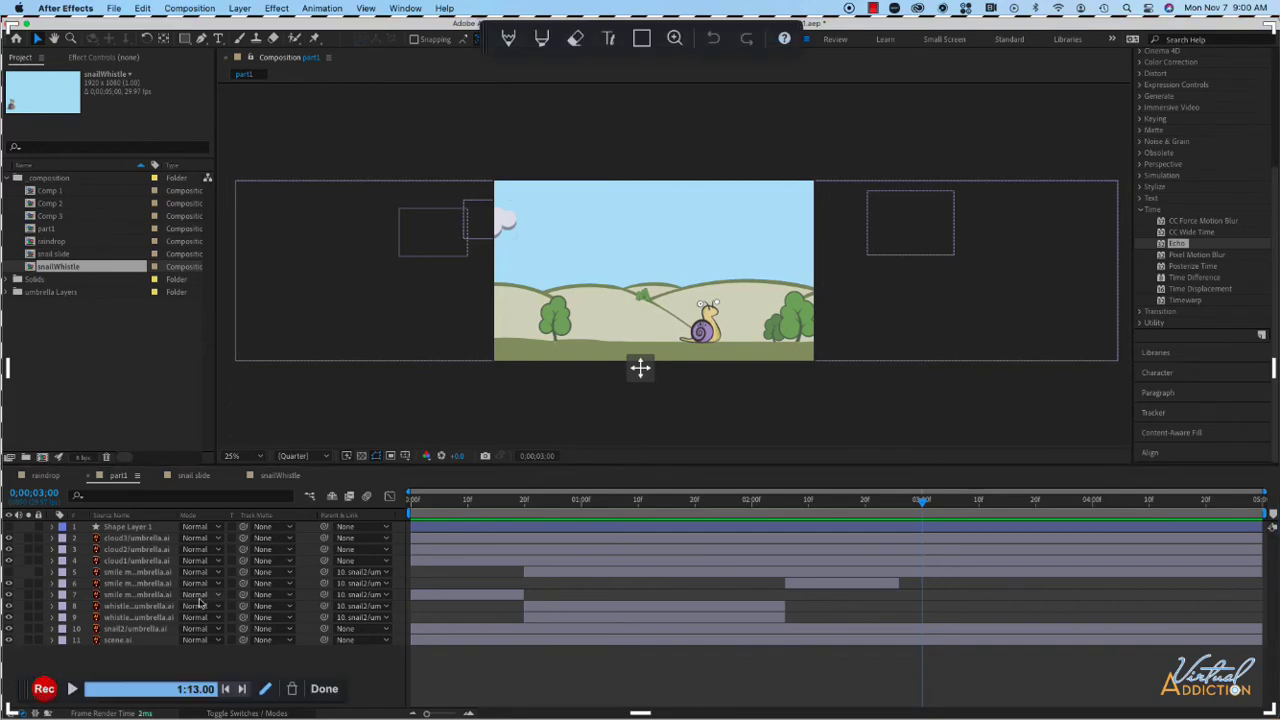
{"action": "left_click", "coordinate": [327, 690]}
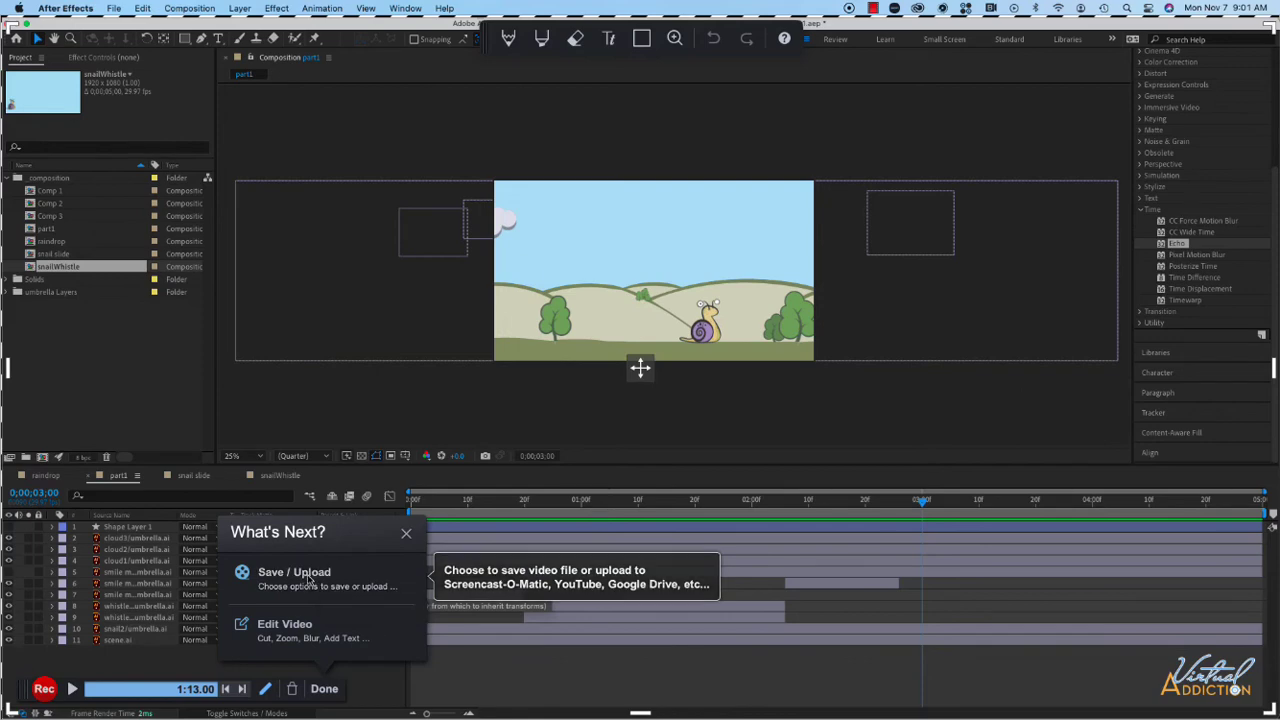
{"action": "left_click", "coordinate": [309, 579]}
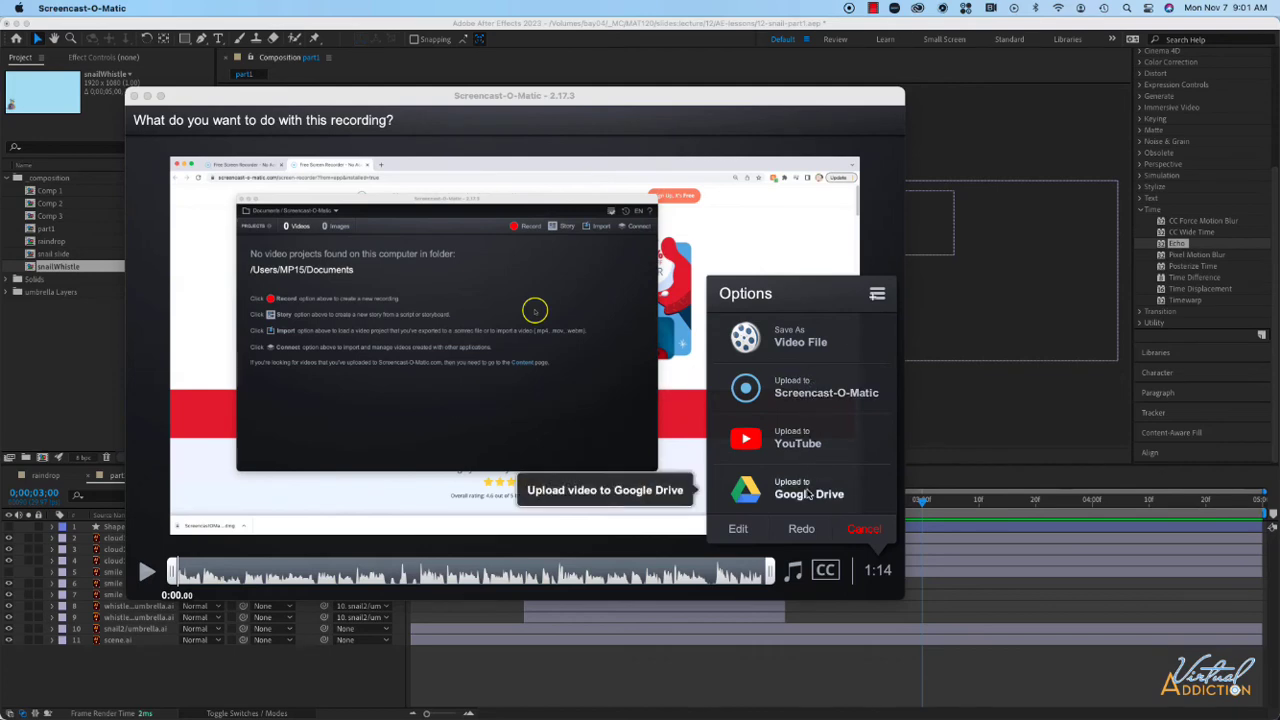
Choose to save the recording as an MP4 video file named ScreenCast.
{"action": "left_click", "coordinate": [793, 341]}
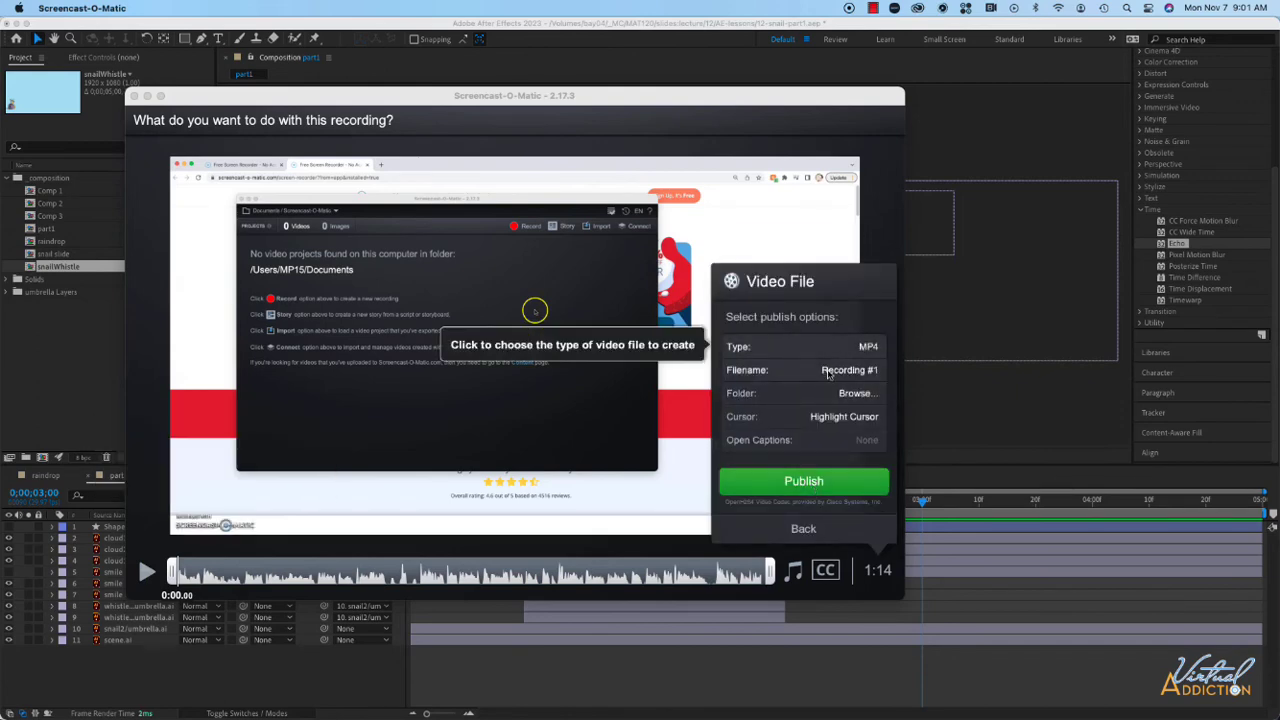
{"action": "left_click", "coordinate": [838, 371]}
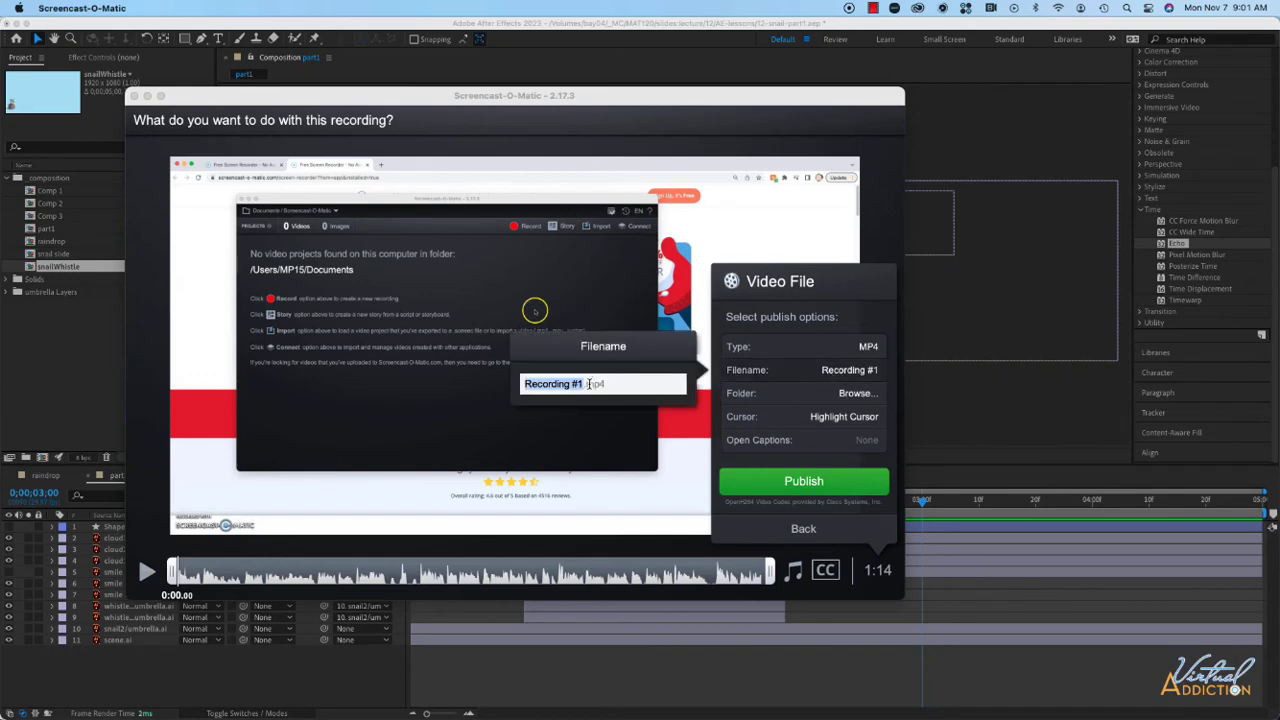
{"action": "type", "text": "ScreenCast"}
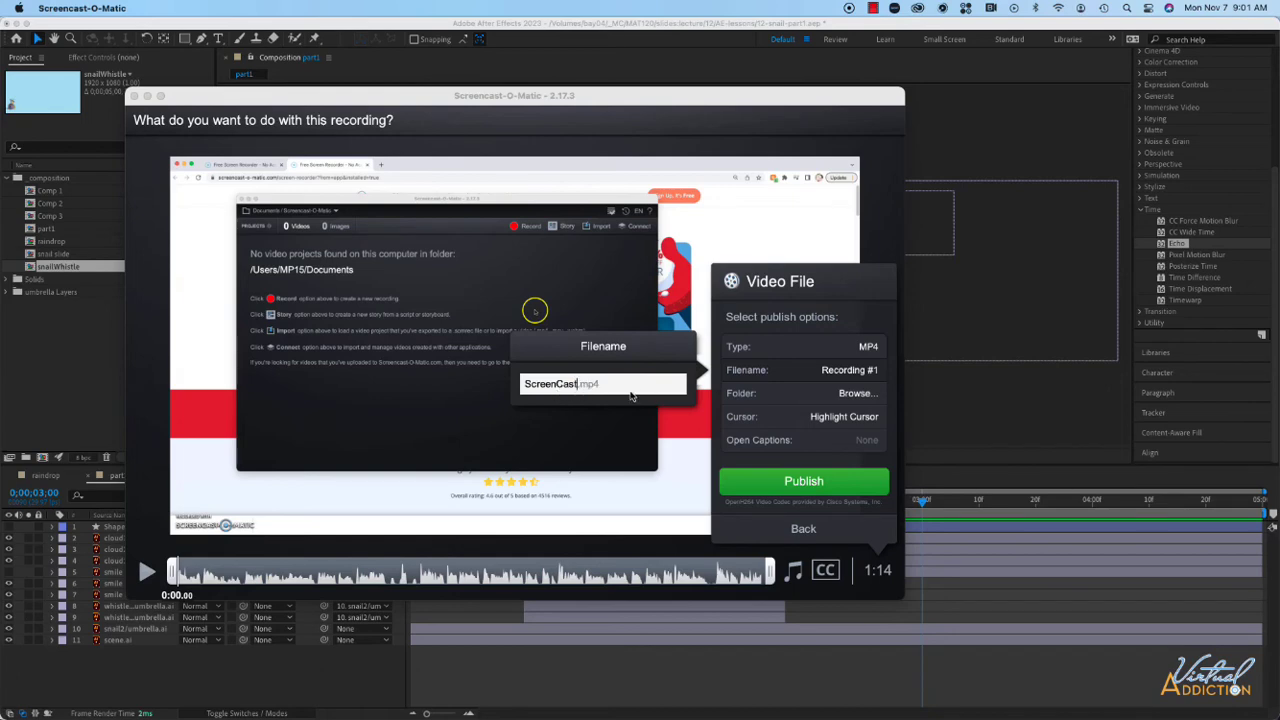
{"action": "left_click", "coordinate": [751, 407]}
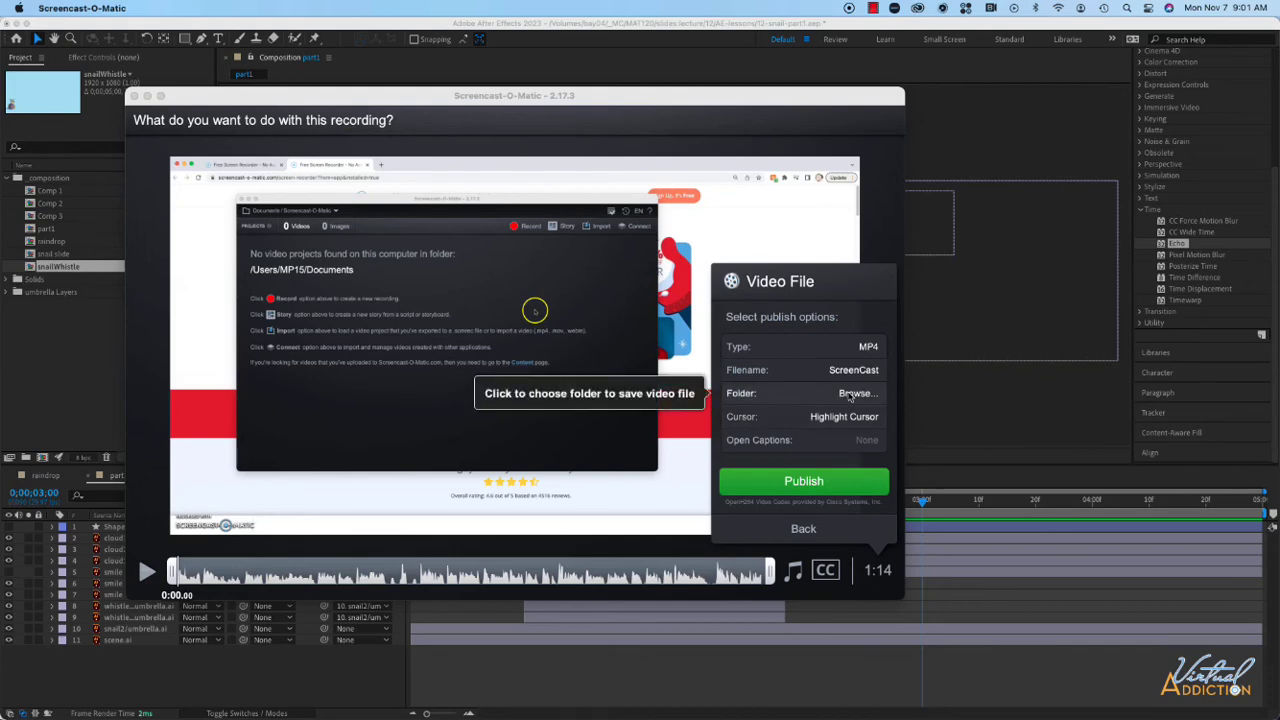
Set the save folder to screenCast-example and change the cursor option to No Cursor.
{"action": "left_click", "coordinate": [849, 395]}
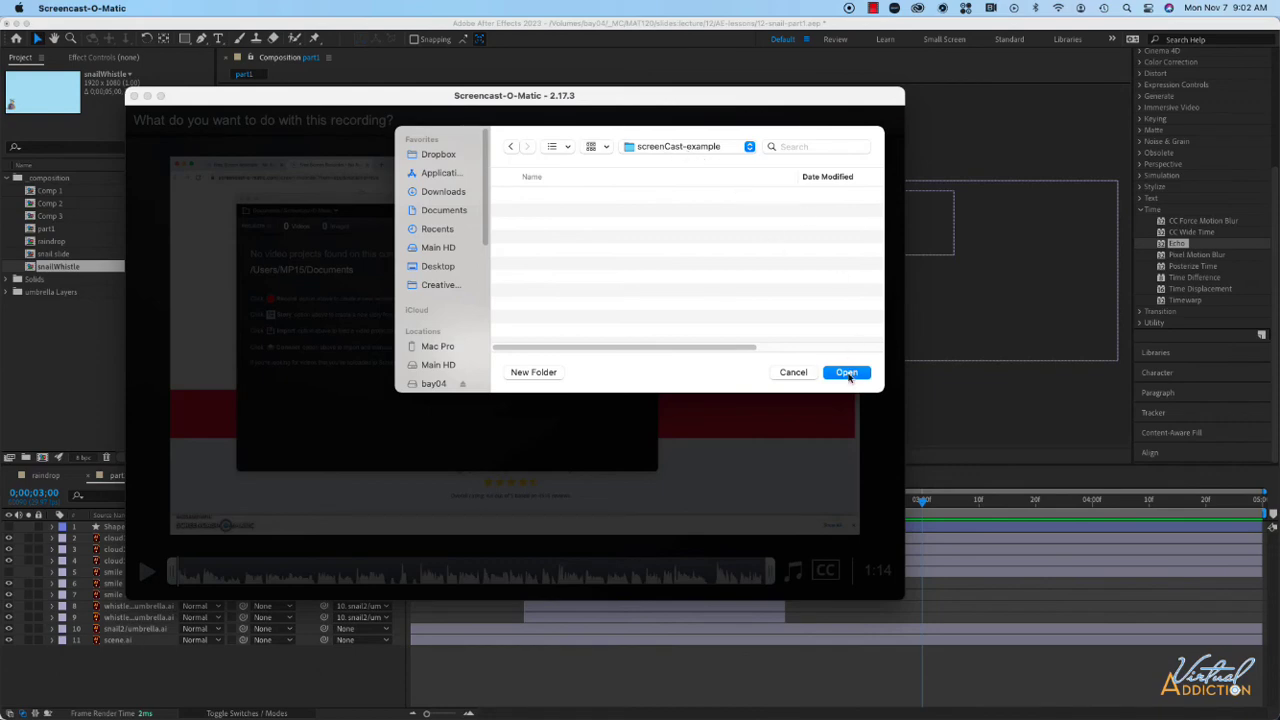
{"action": "left_click", "coordinate": [850, 376]}
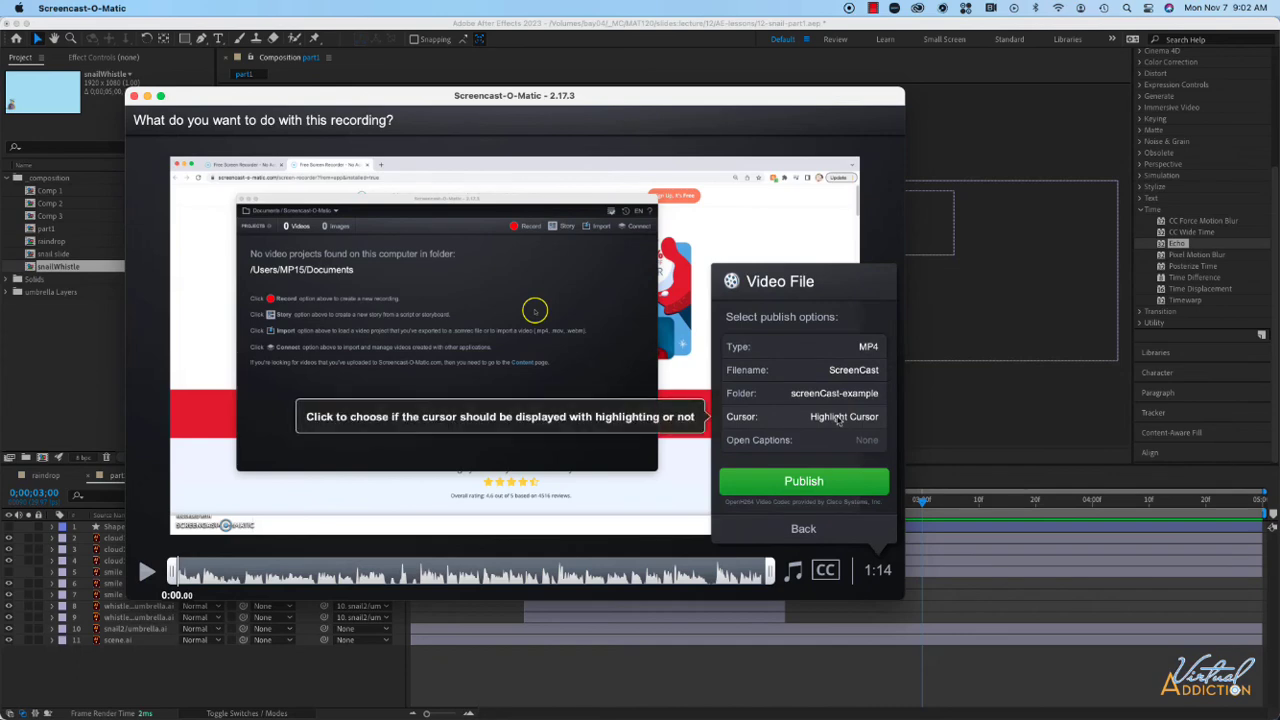
{"action": "left_click", "coordinate": [838, 420]}
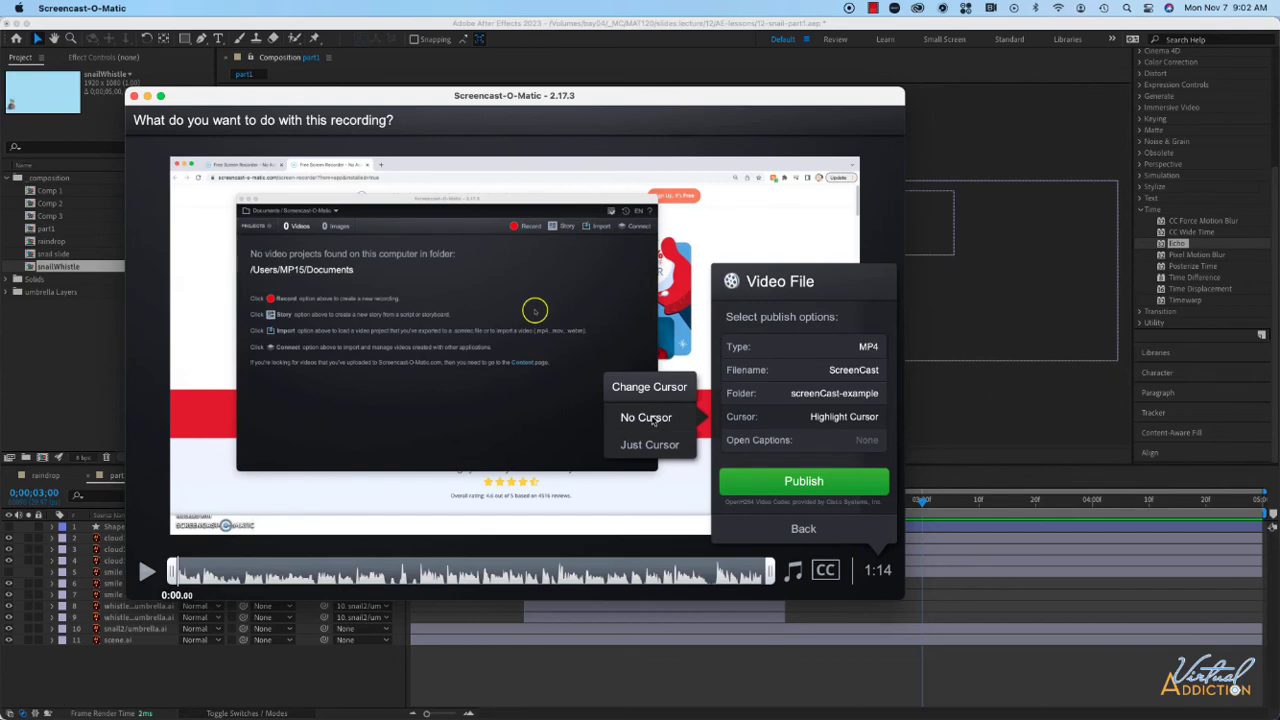
{"action": "left_click", "coordinate": [650, 418]}
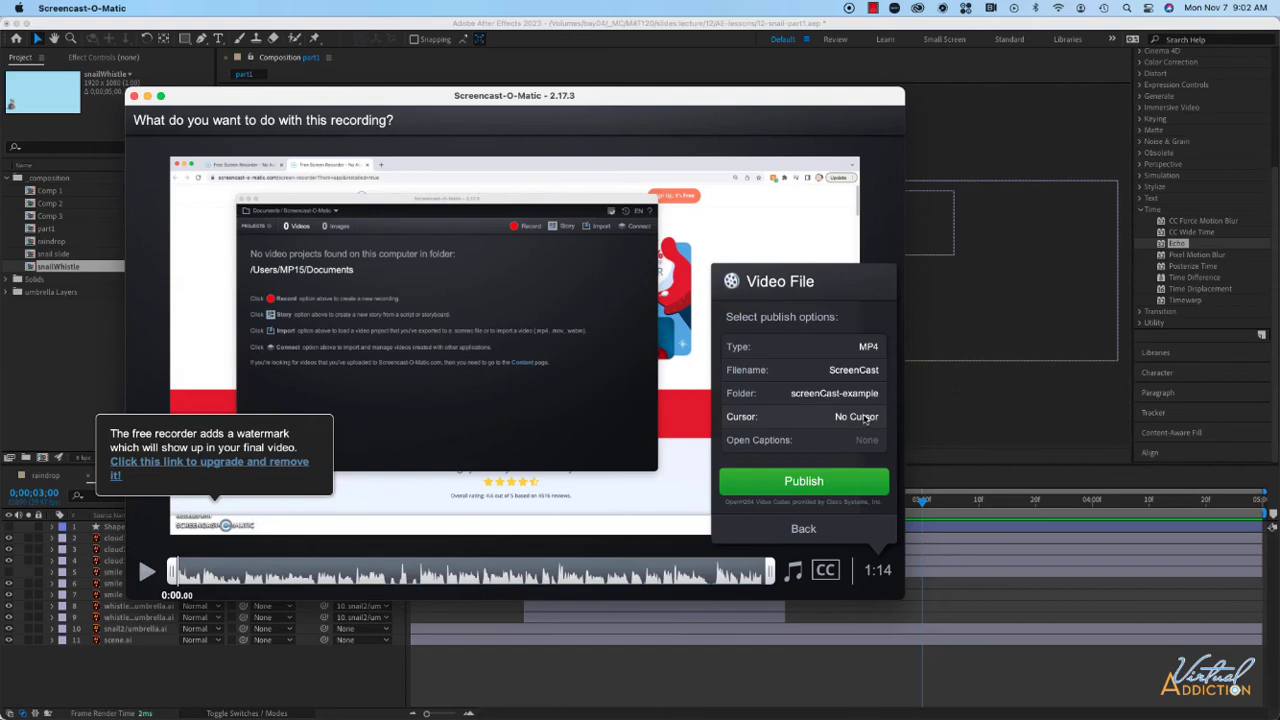
Publish the video file, then play the saved ScreenCast.mp4 to review it.
{"action": "left_click", "coordinate": [820, 482]}
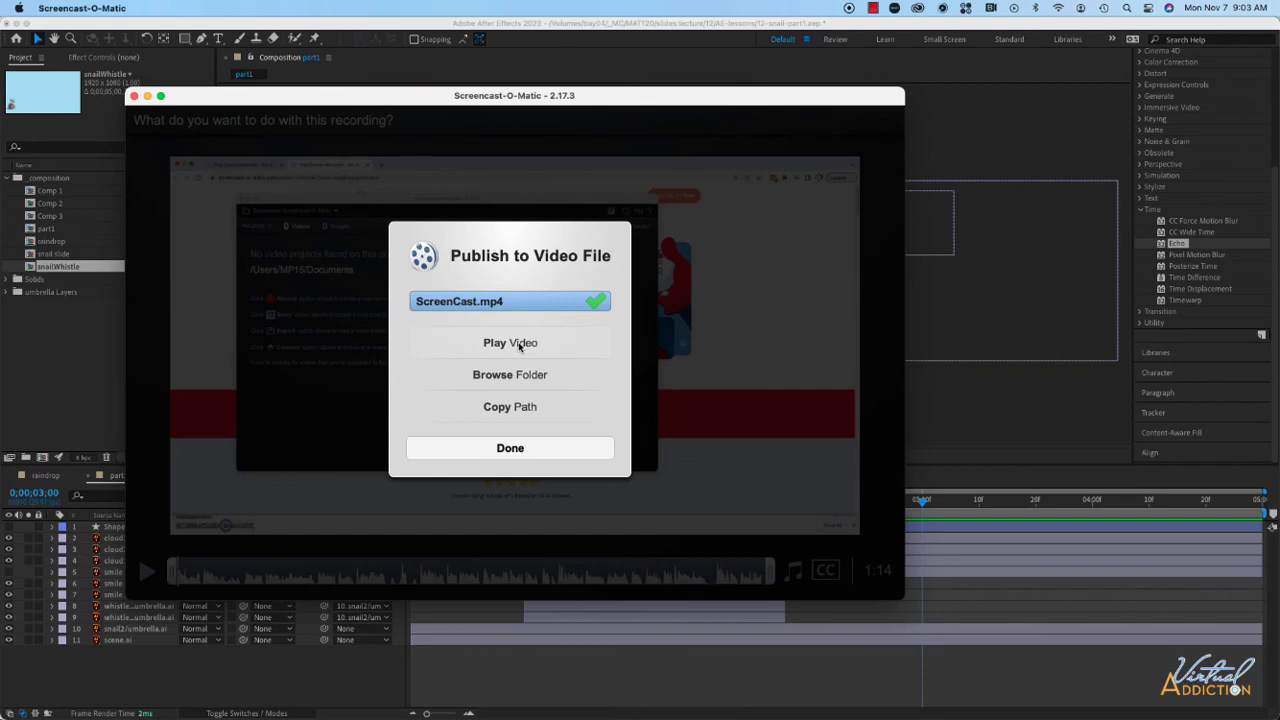
{"action": "left_click", "coordinate": [519, 345]}
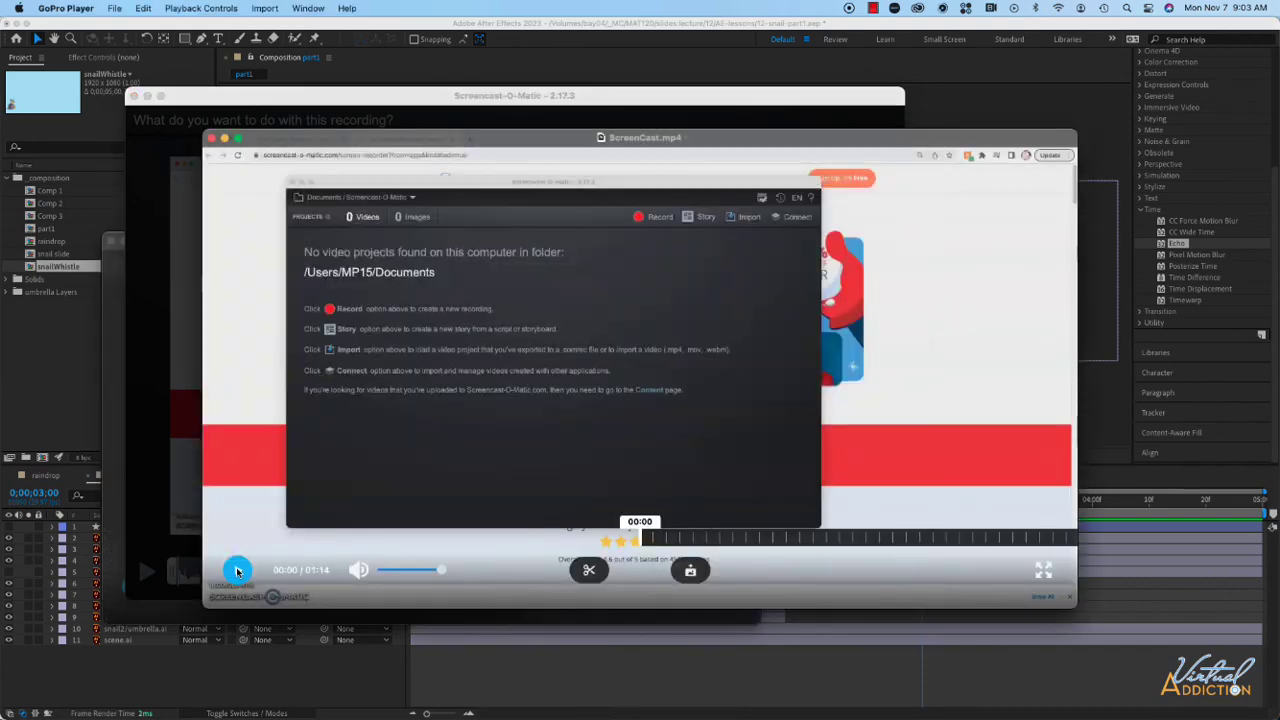
{"action": "left_click", "coordinate": [238, 570]}
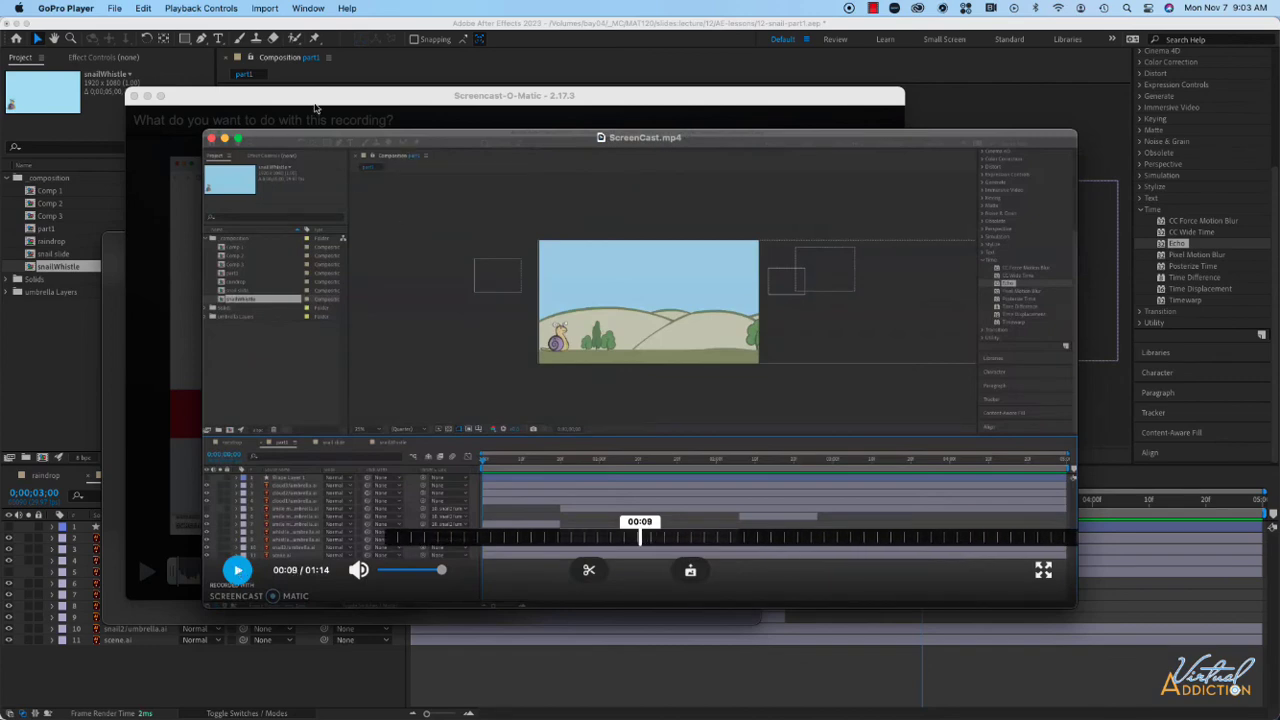
{"action": "left_click", "coordinate": [316, 105]}
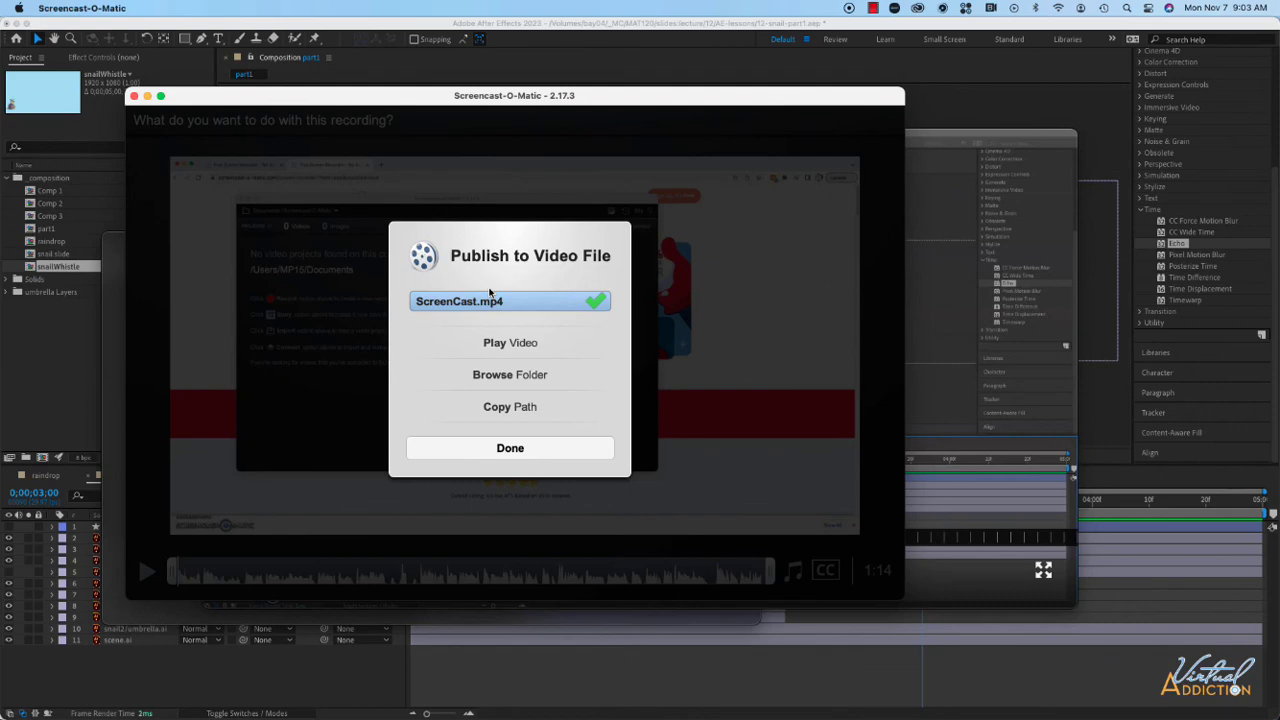